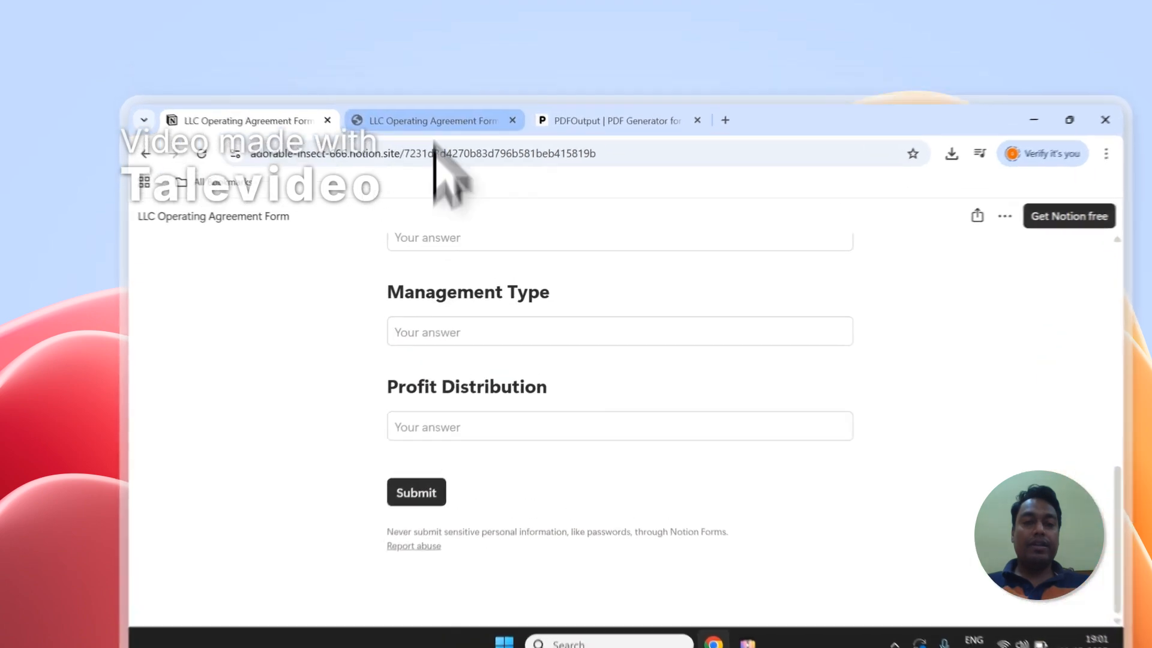
- Switch to the LLC Operating Agreement Form database tab and select, then deselect, its two response entries
left_click(407, 88)
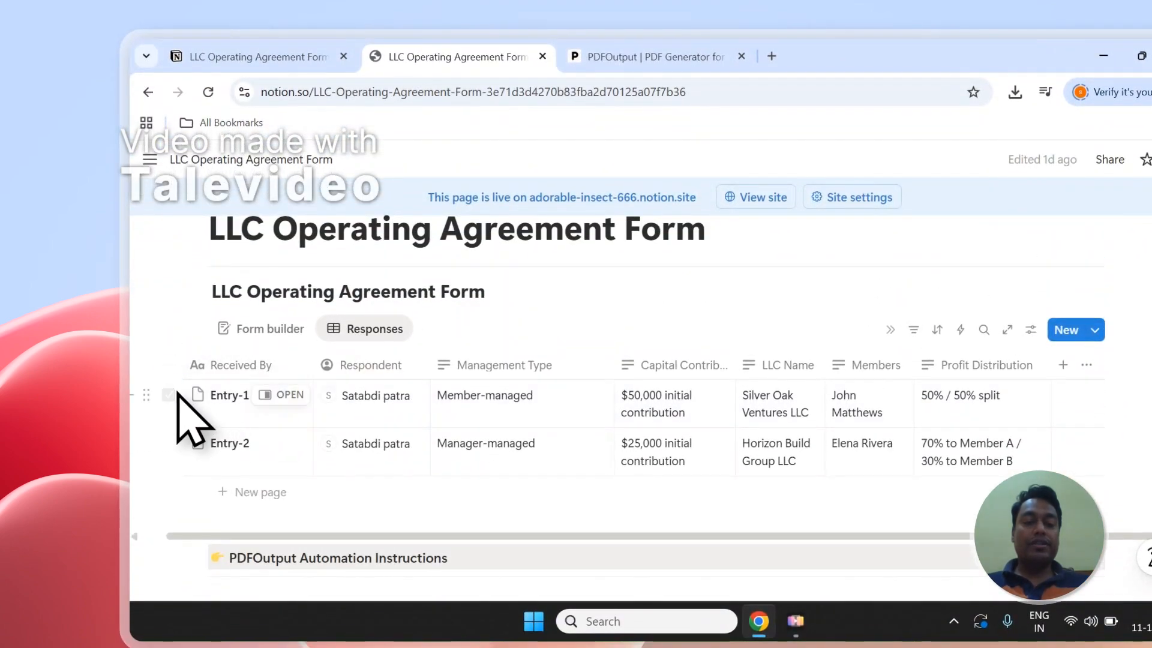
left_click(171, 395)
left_click(171, 443)
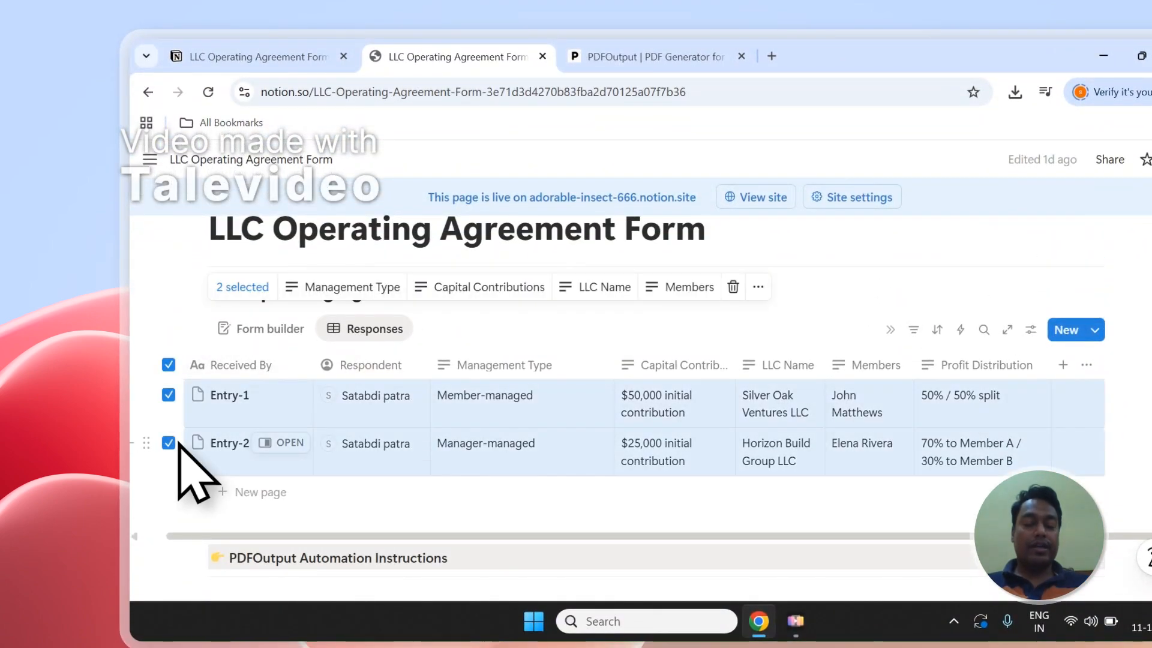
left_click(168, 364)
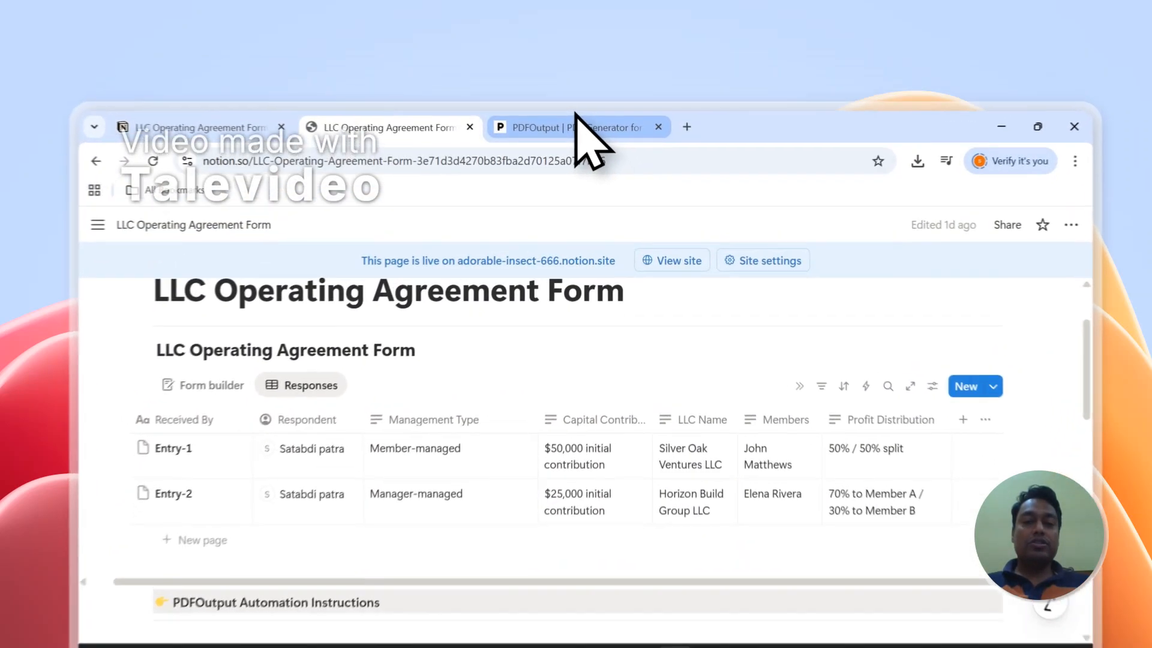
- On the PDFOutput homepage, highlight the Google Docs and Notion Database phrases in the headline
left_click(566, 88)
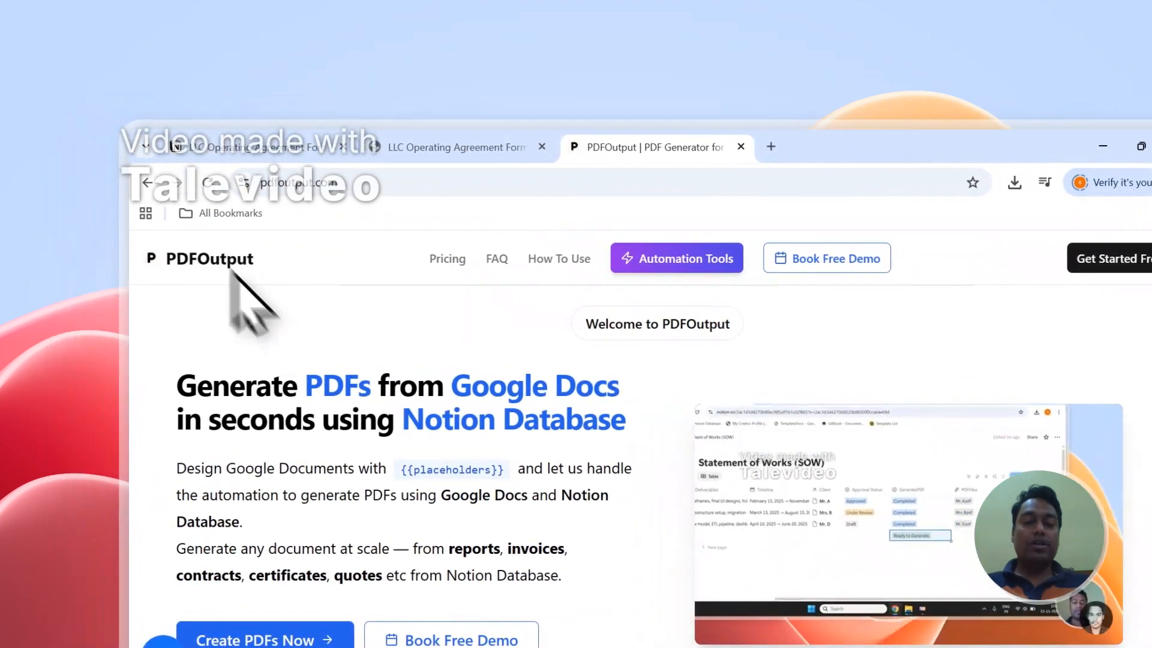
left_click_drag(307, 387, 372, 392)
left_click_drag(472, 389, 608, 390)
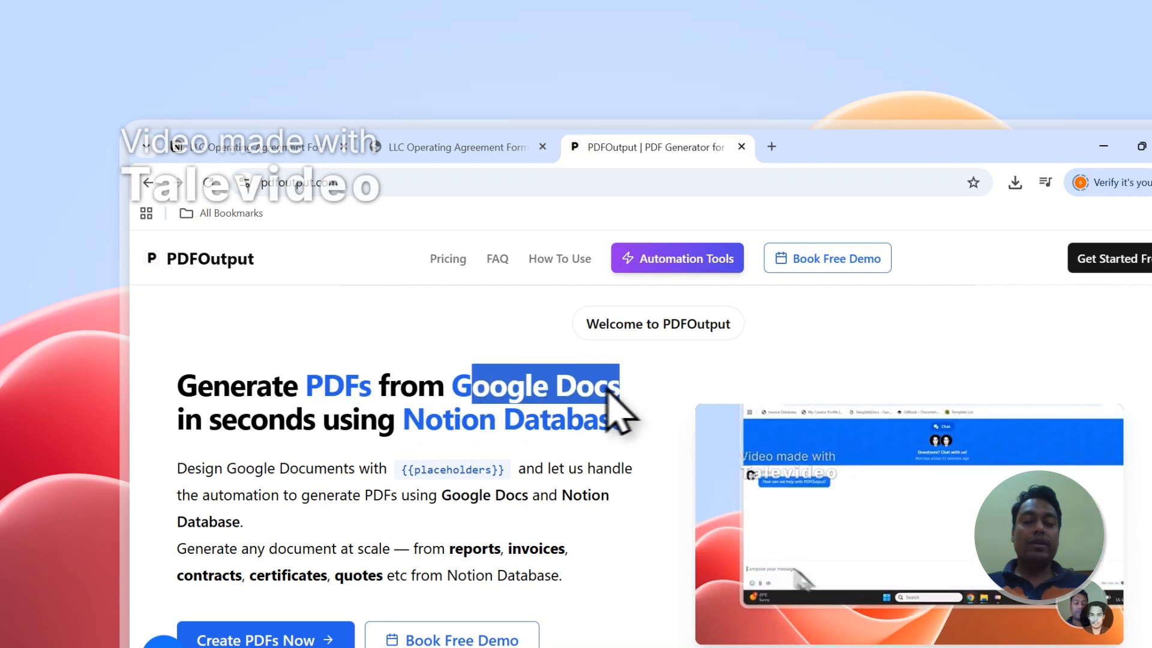
left_click_drag(425, 423, 627, 427)
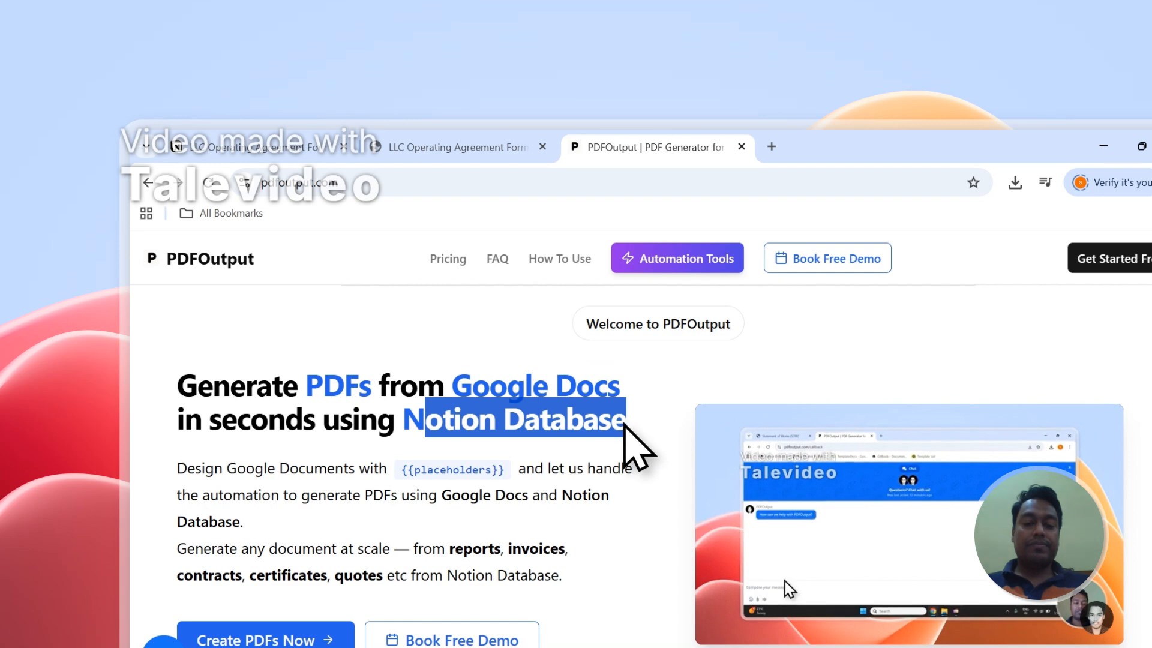
- Return to the database tab and tick the selection boxes of both response entries
left_click(474, 147)
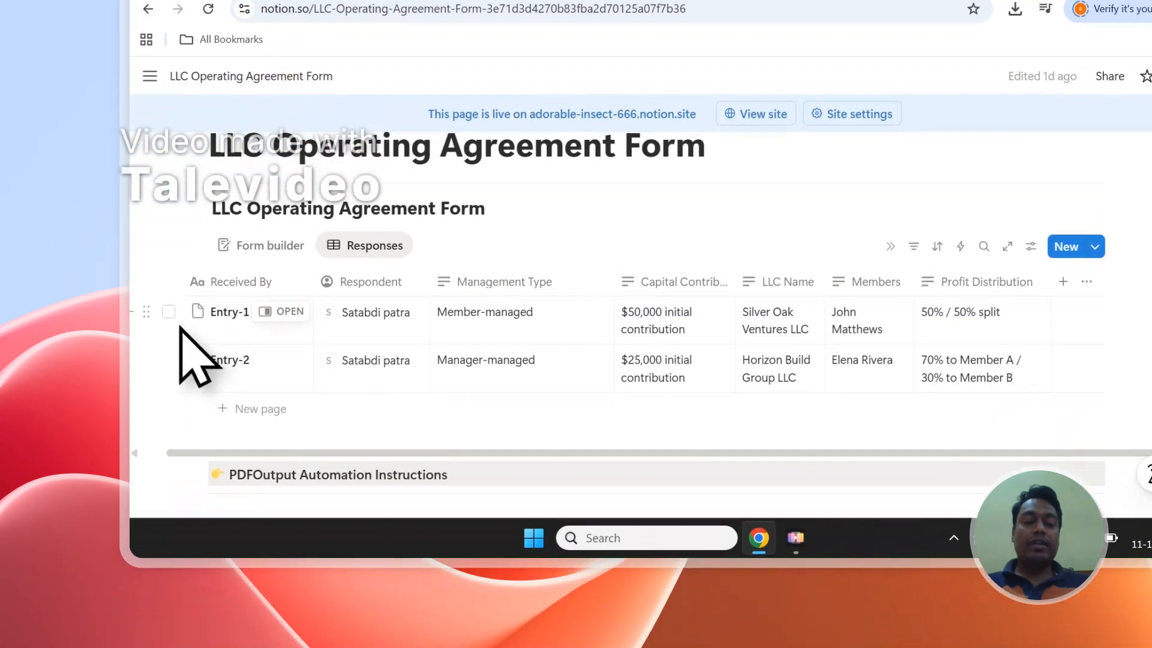
left_click(168, 485)
left_click(169, 349)
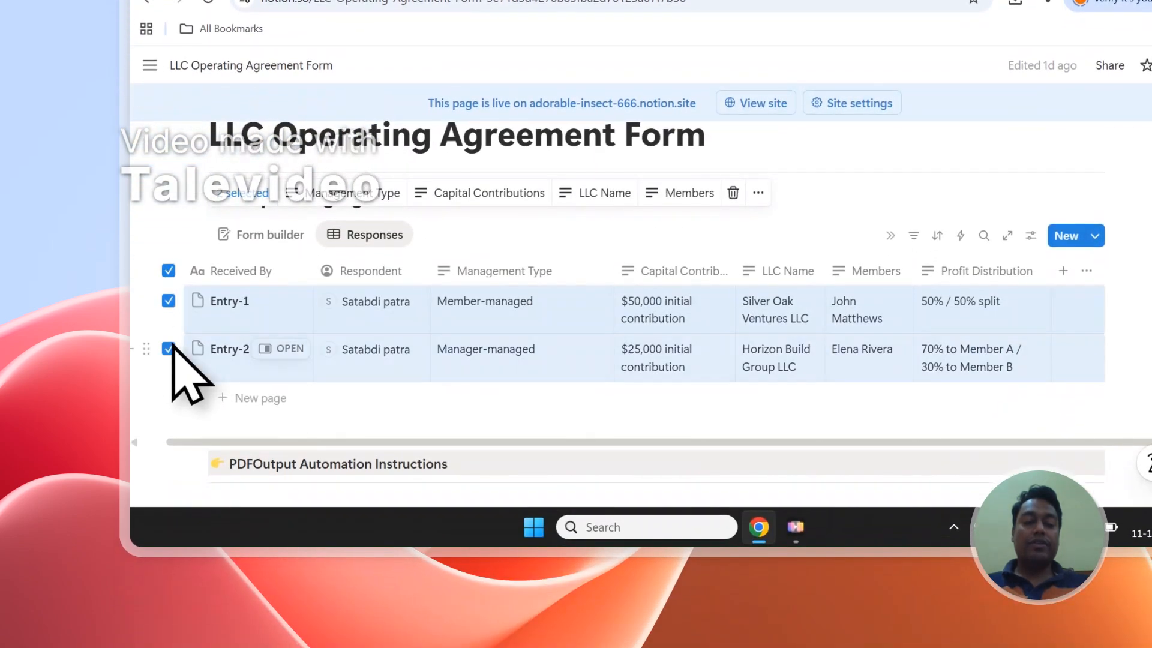
left_click(168, 272)
- Go back to the PDFOutput homepage and highlight and scroll through its description text
left_click(642, 52)
left_click(459, 388)
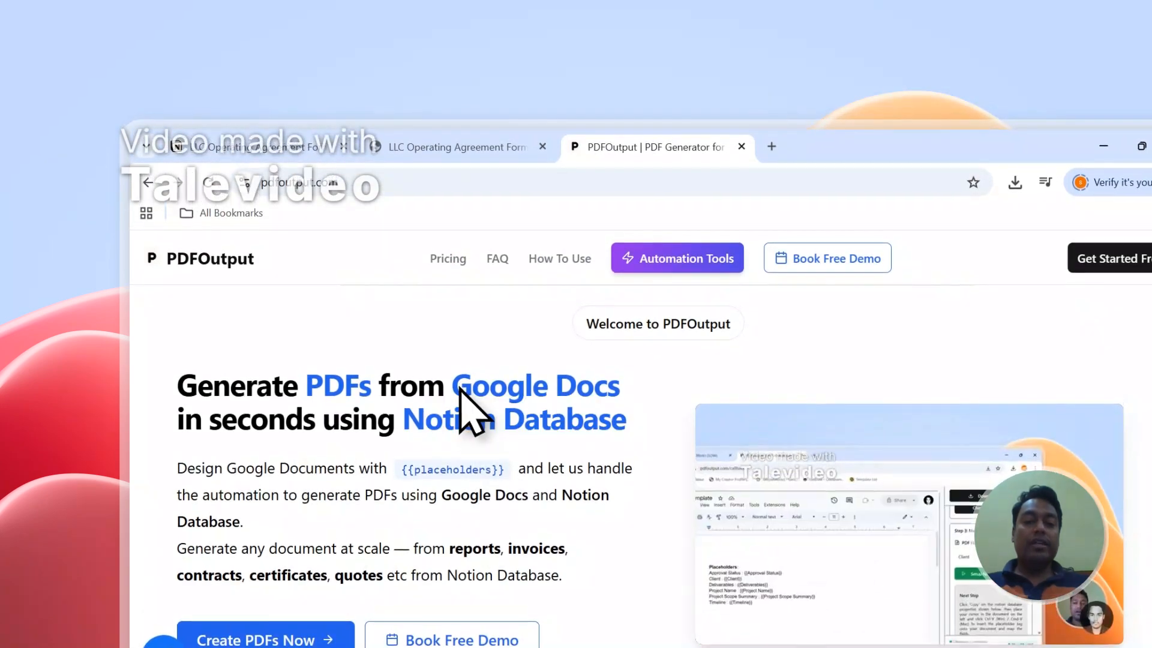
left_click_drag(459, 389, 631, 390)
scroll(489, 435, "down", 1)
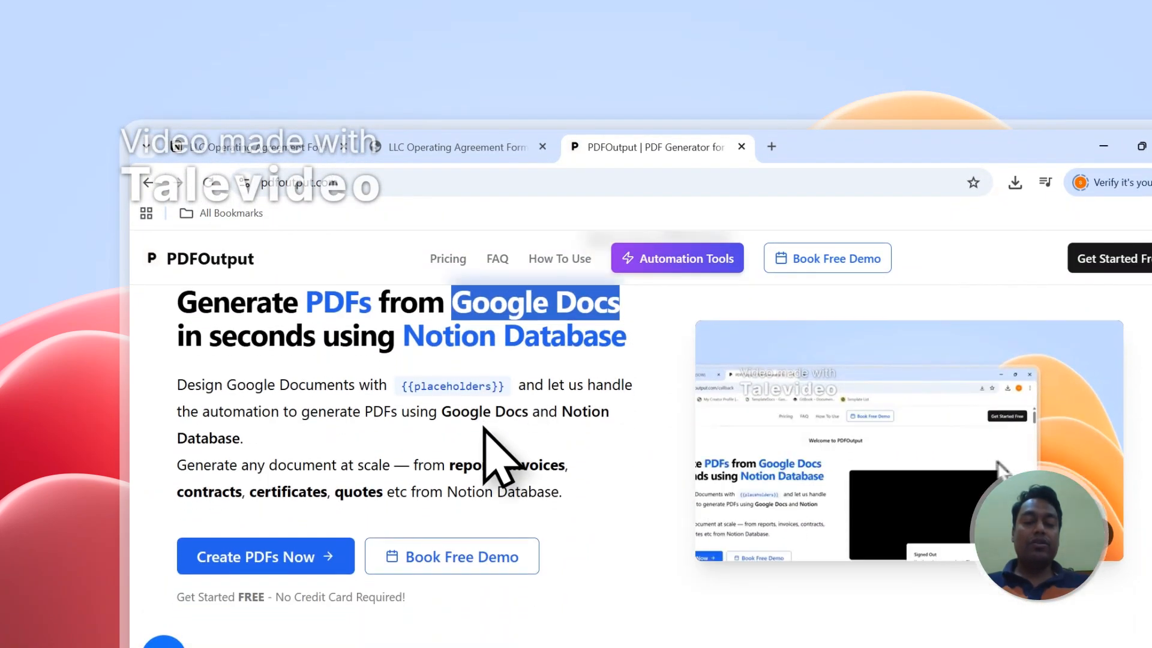
scroll(489, 434, "up", 1)
scroll(489, 435, "down", 1)
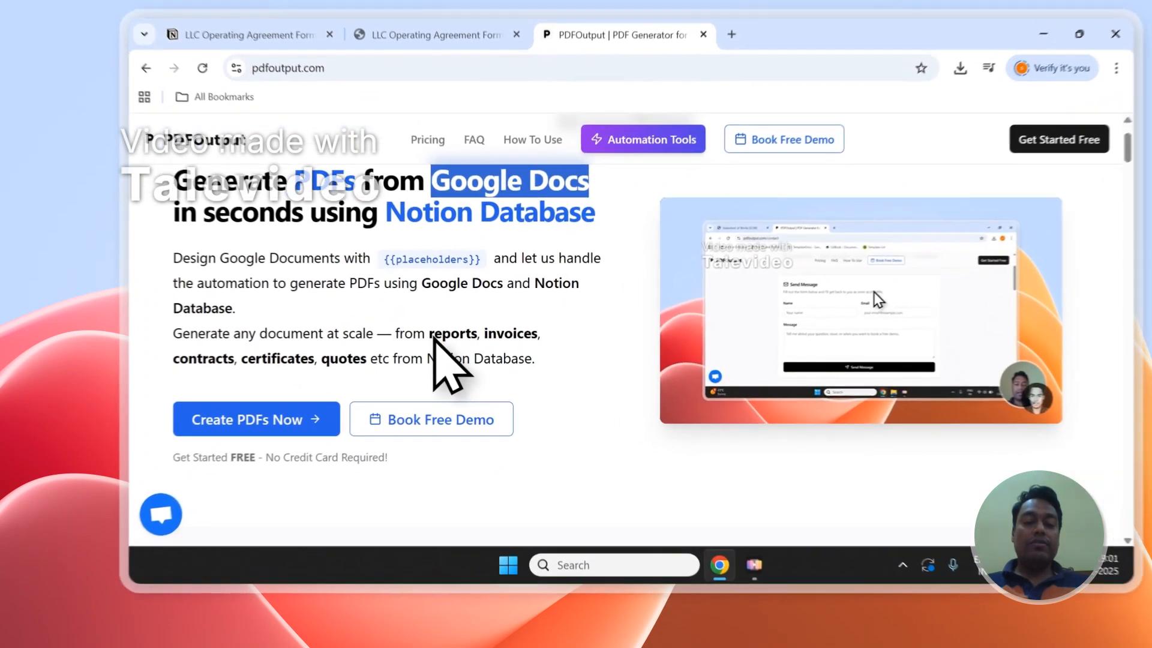
left_click_drag(429, 333, 373, 360)
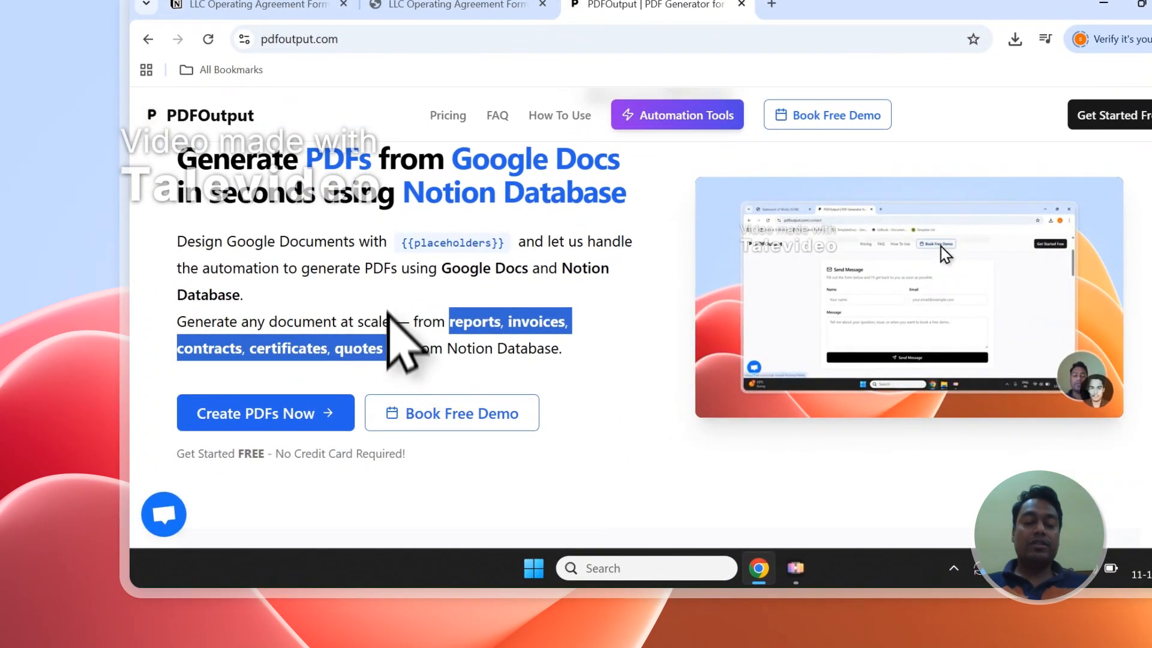
scroll(388, 300, "down", 1)
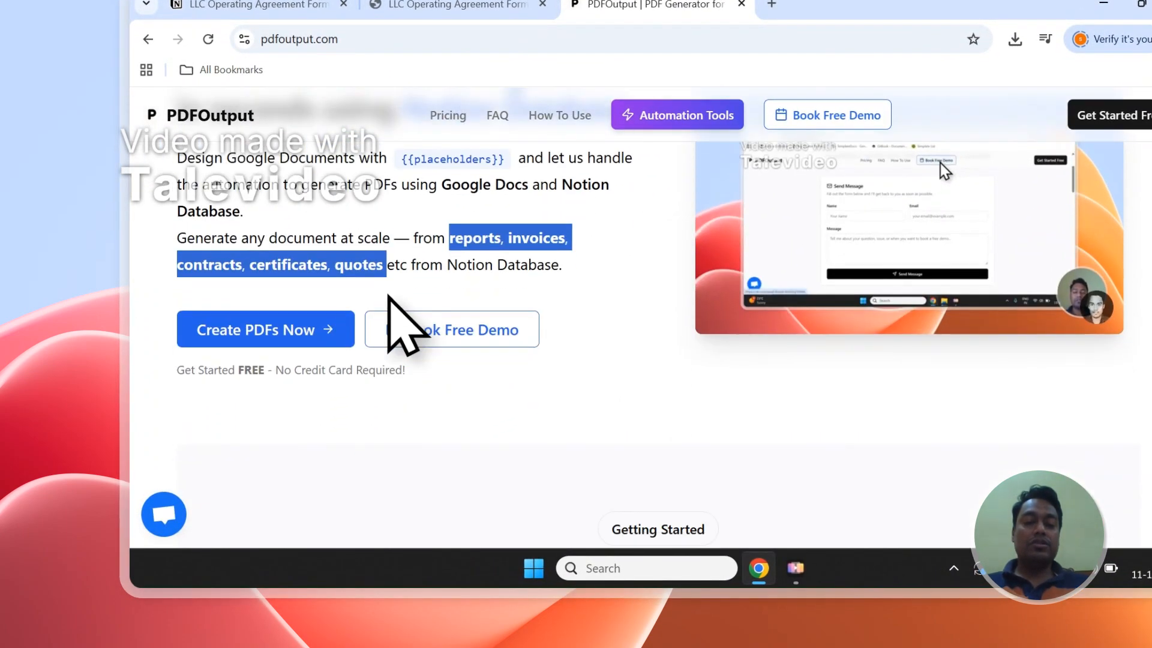
scroll(388, 293, "up", 2)
scroll(389, 295, "down", 1)
- Start creating PDFs and sign in to PDFOutput with the Google account
left_click(323, 390)
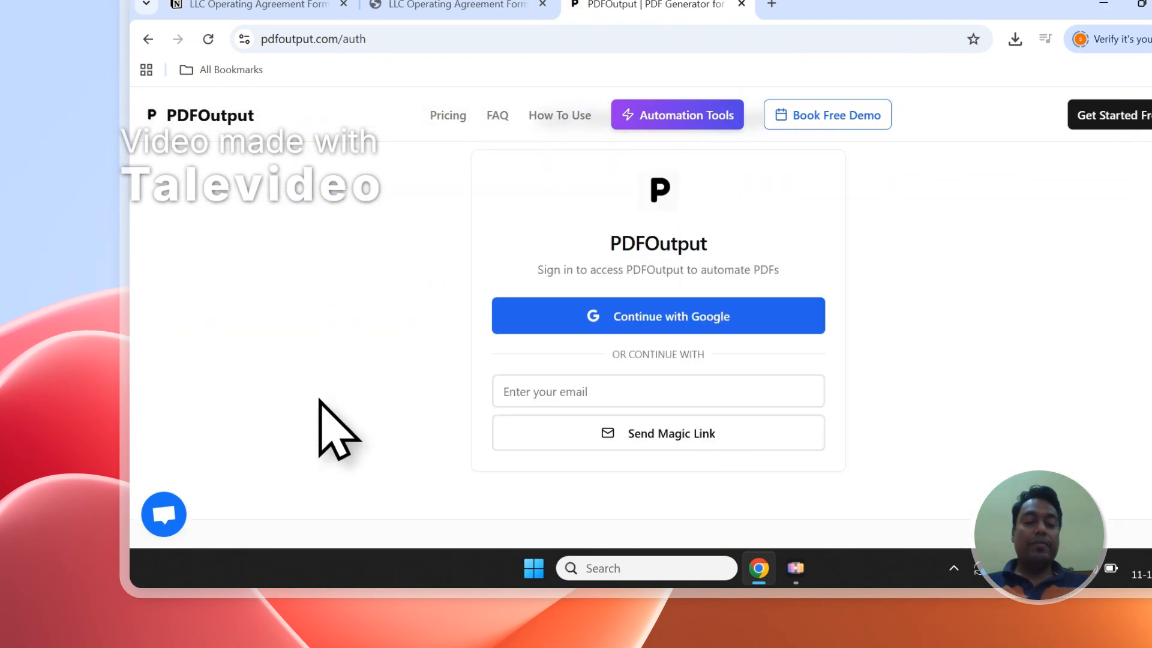
left_click(567, 311)
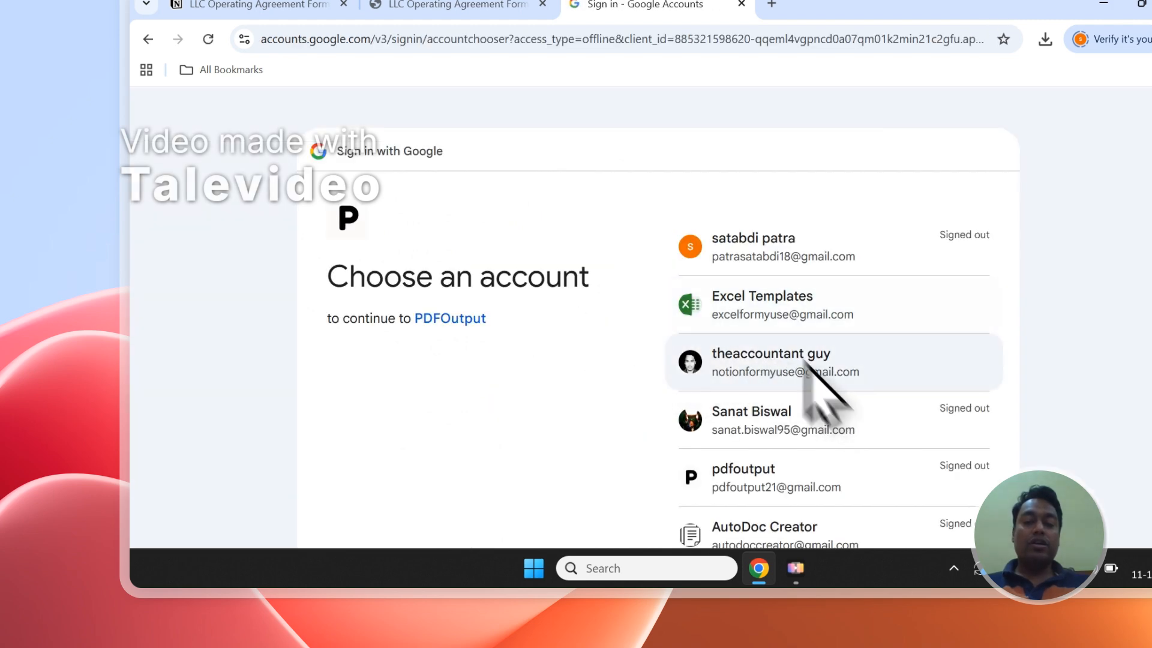
left_click(805, 360)
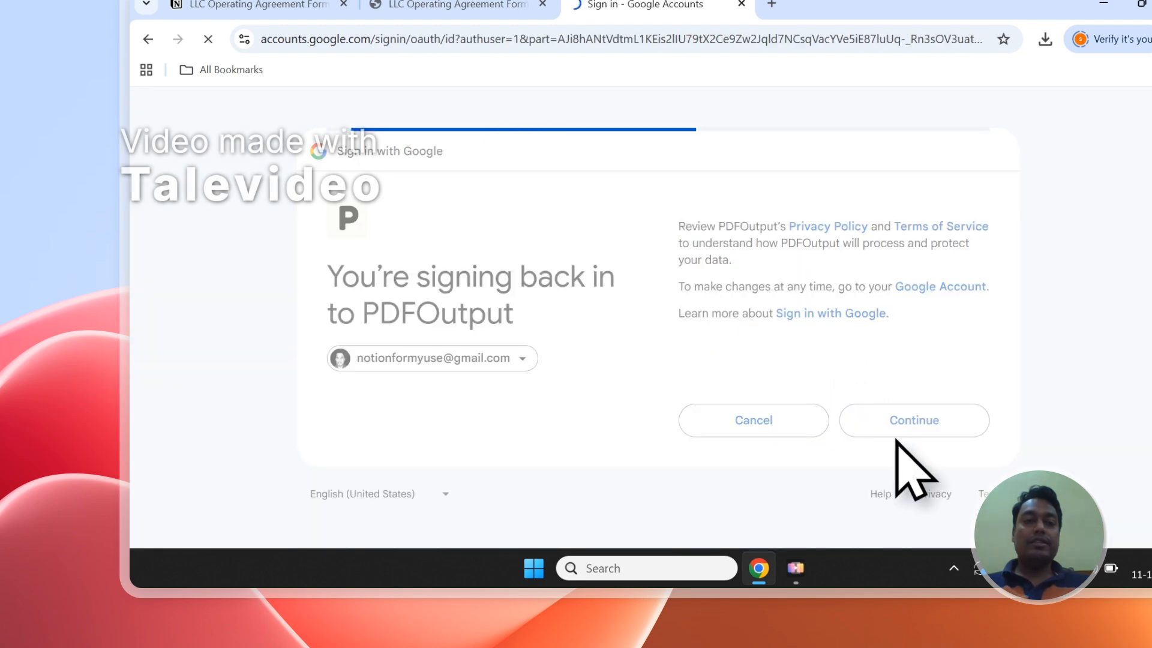
left_click(888, 521)
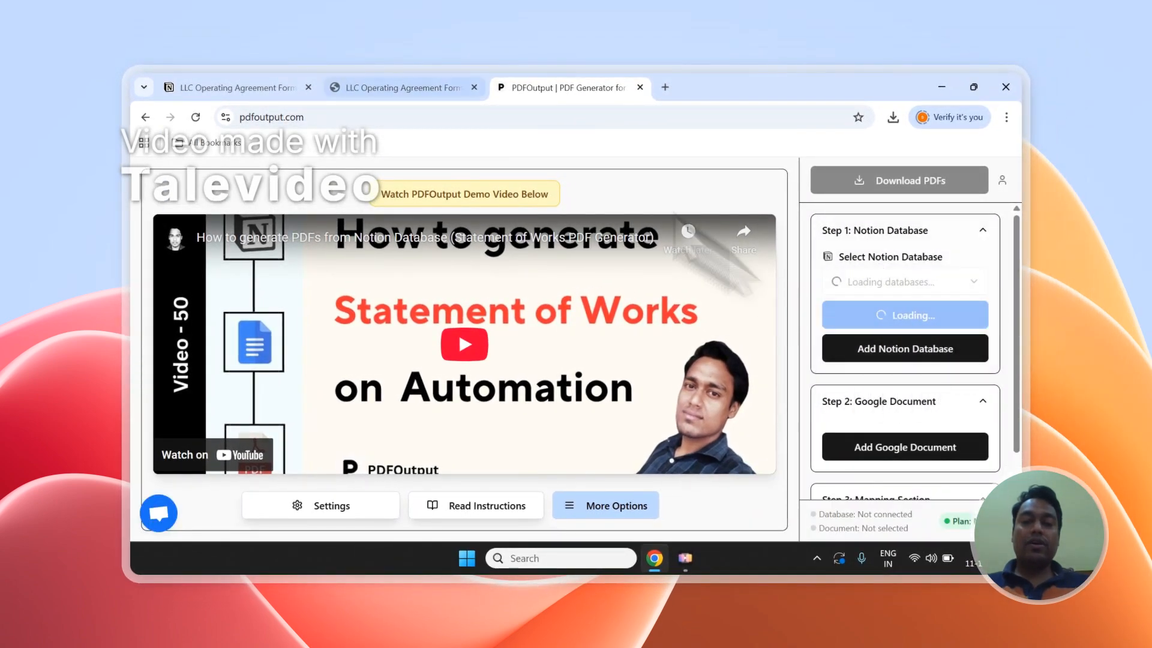
- Compare the Notion page title with the database properties listed in the PDFOutput sidebar
left_click(346, 88)
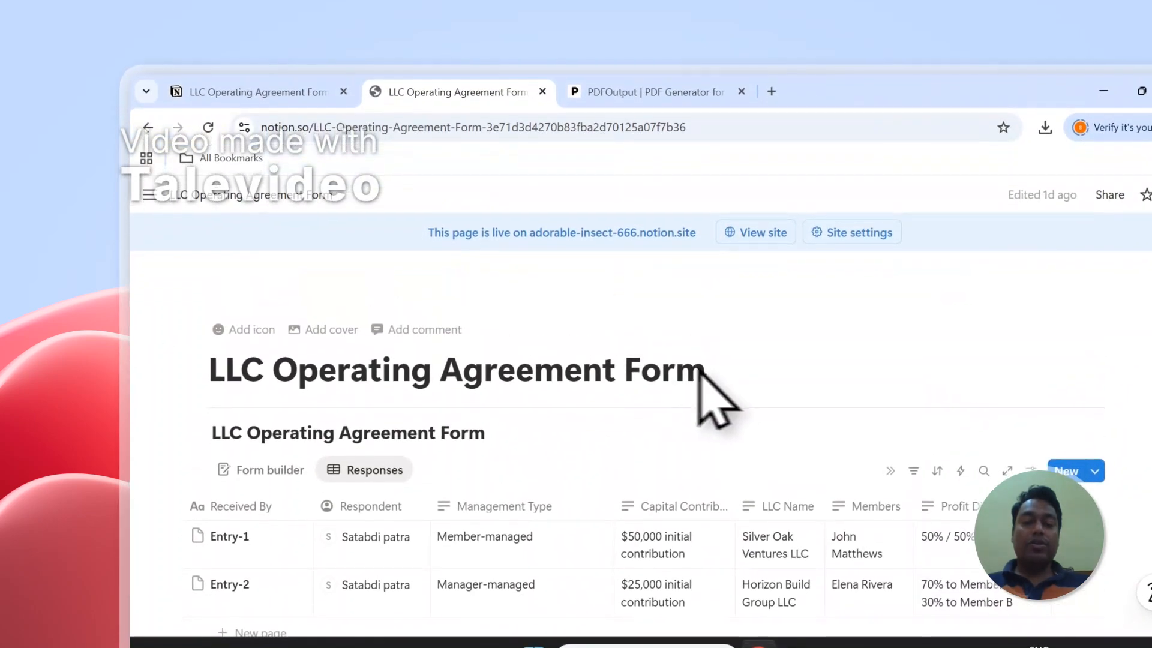
left_click_drag(715, 371, 386, 351)
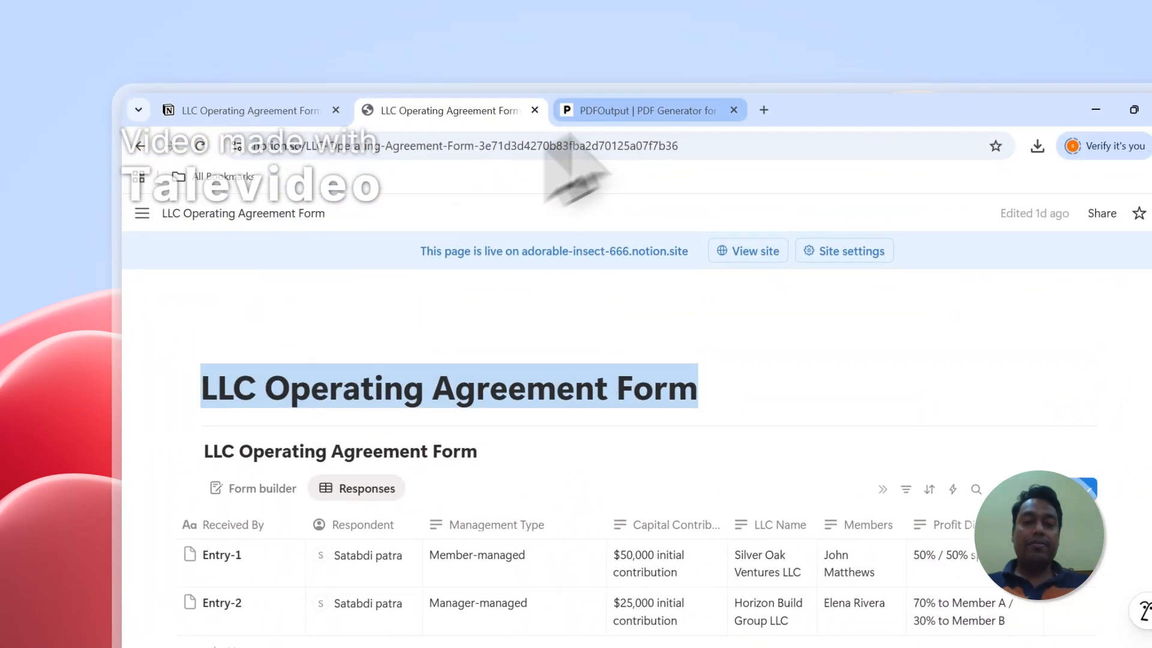
left_click(630, 93)
scroll(1080, 378, "down", 2)
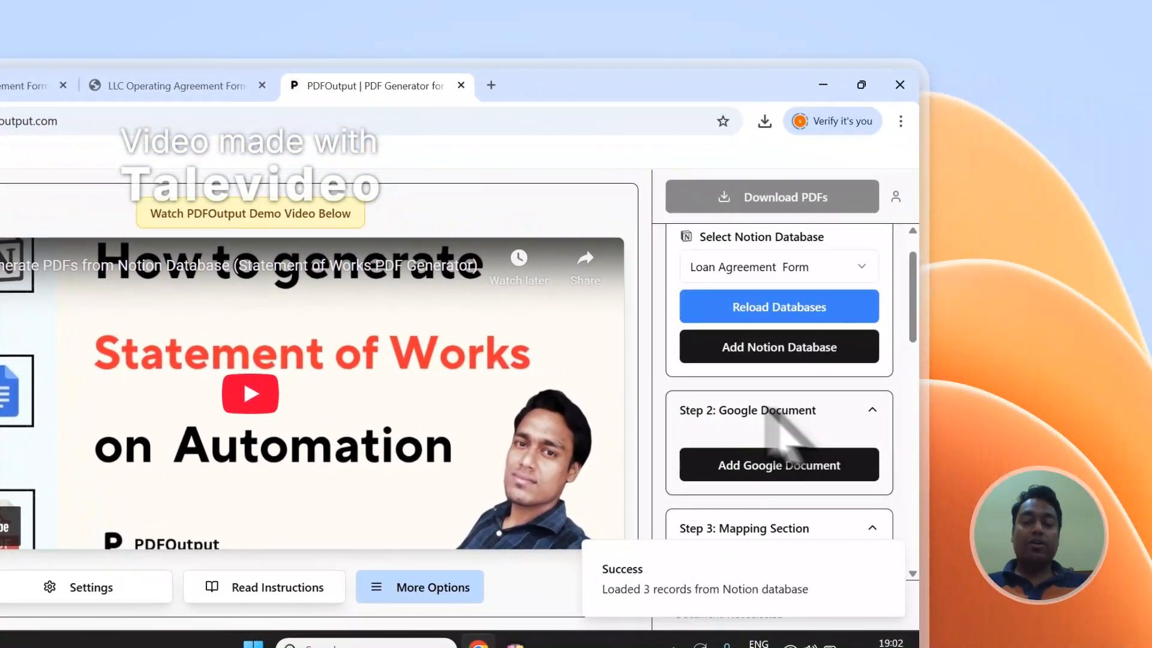
scroll(929, 372, "down", 10)
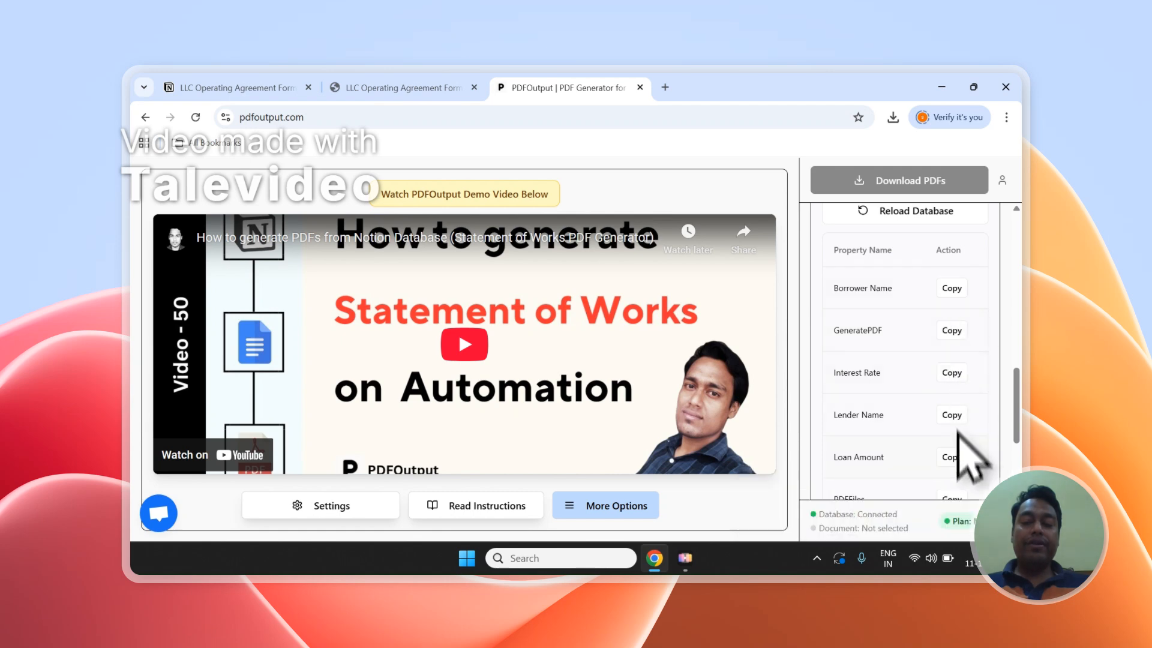
scroll(959, 480, "down", 3)
scroll(971, 420, "up", 5)
scroll(972, 378, "down", 2)
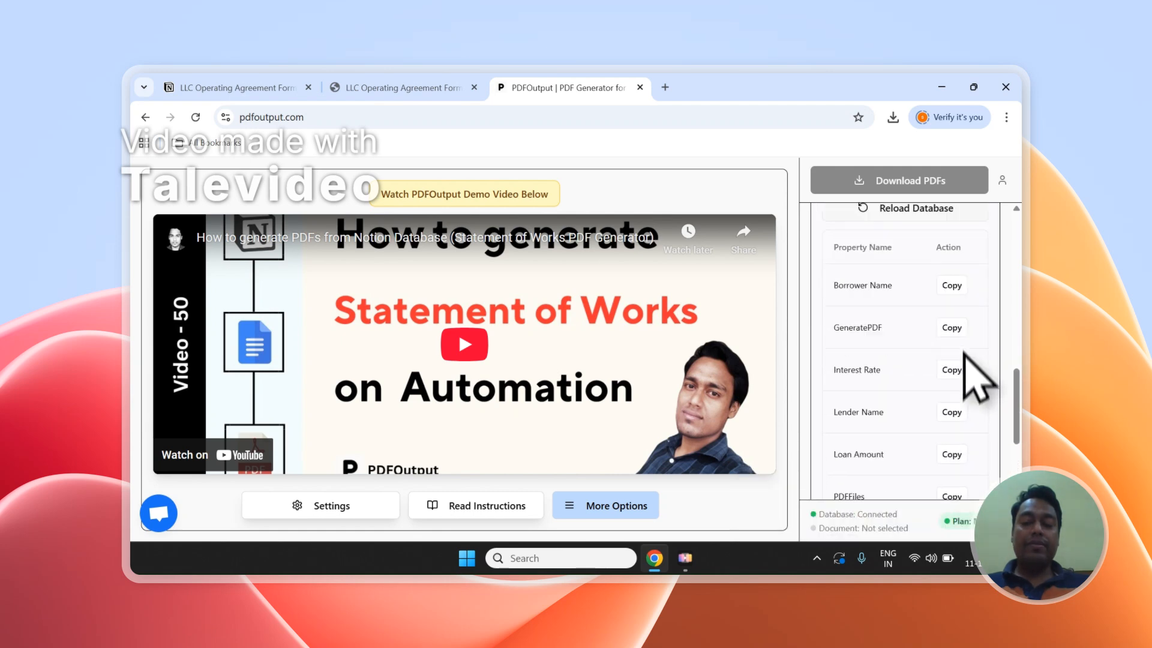
scroll(963, 352, "down", 2)
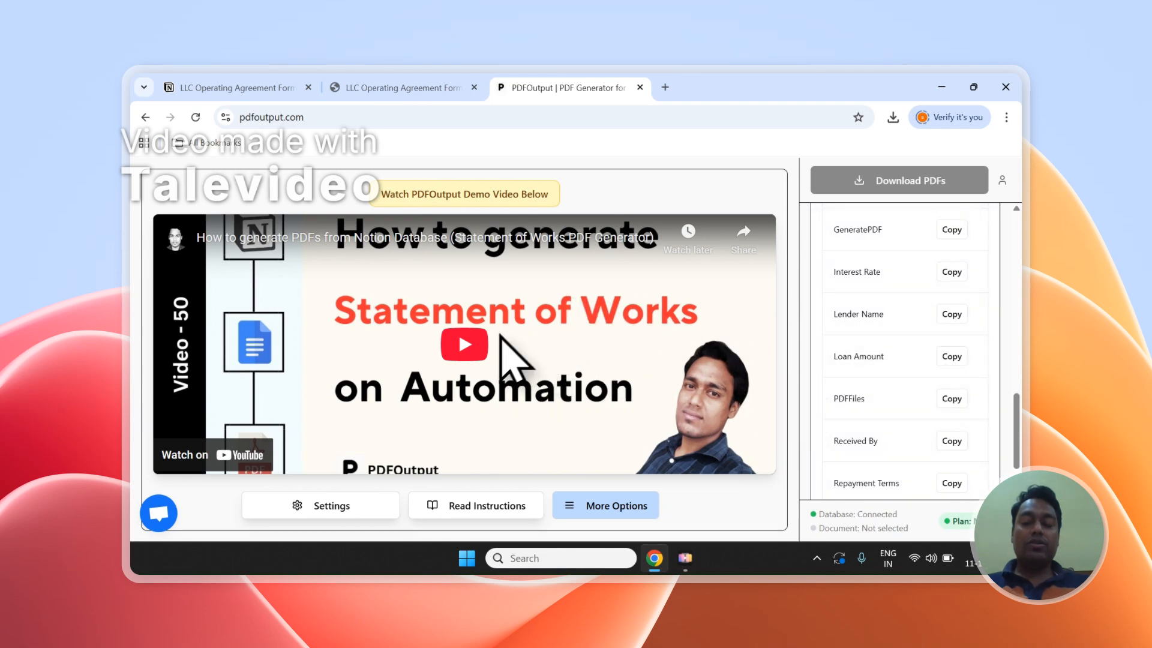
scroll(975, 384, "up", 10)
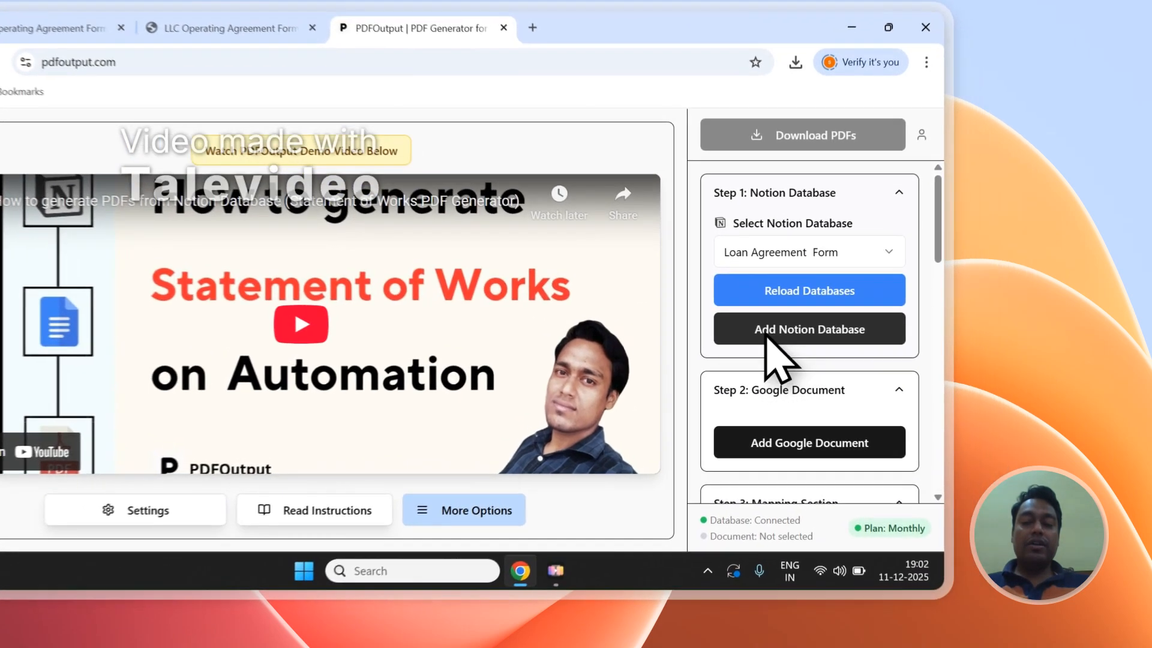
- Start adding a Notion database and copy the LLC Operating Agreement Form title from the Notion page
left_click(859, 354)
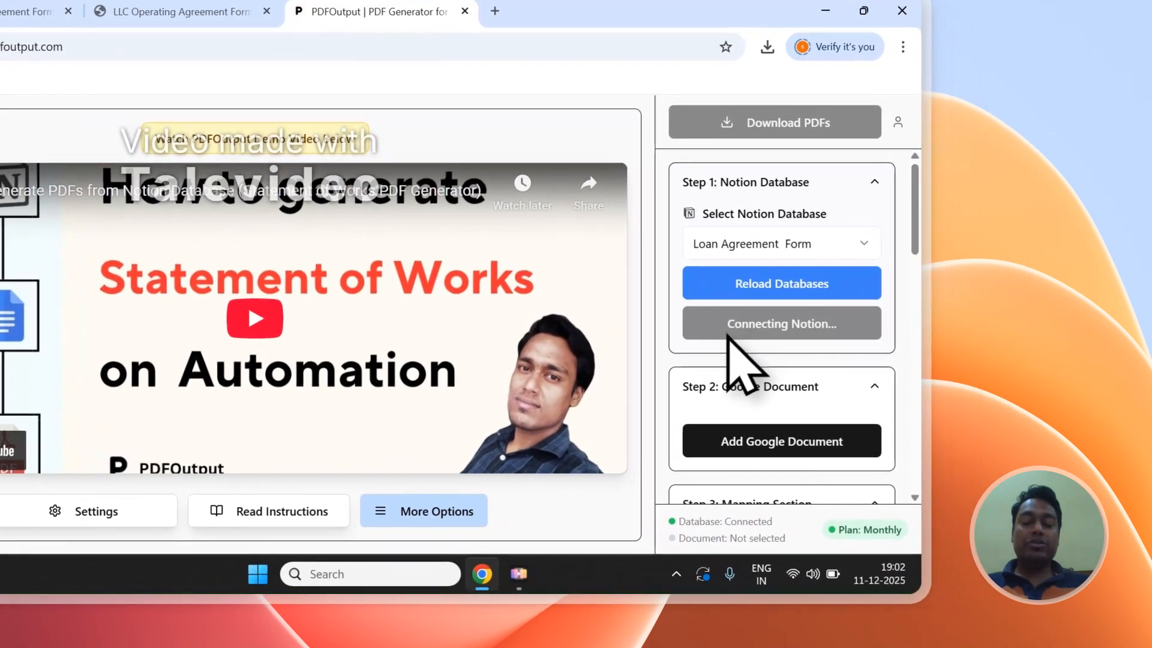
left_click(240, 12)
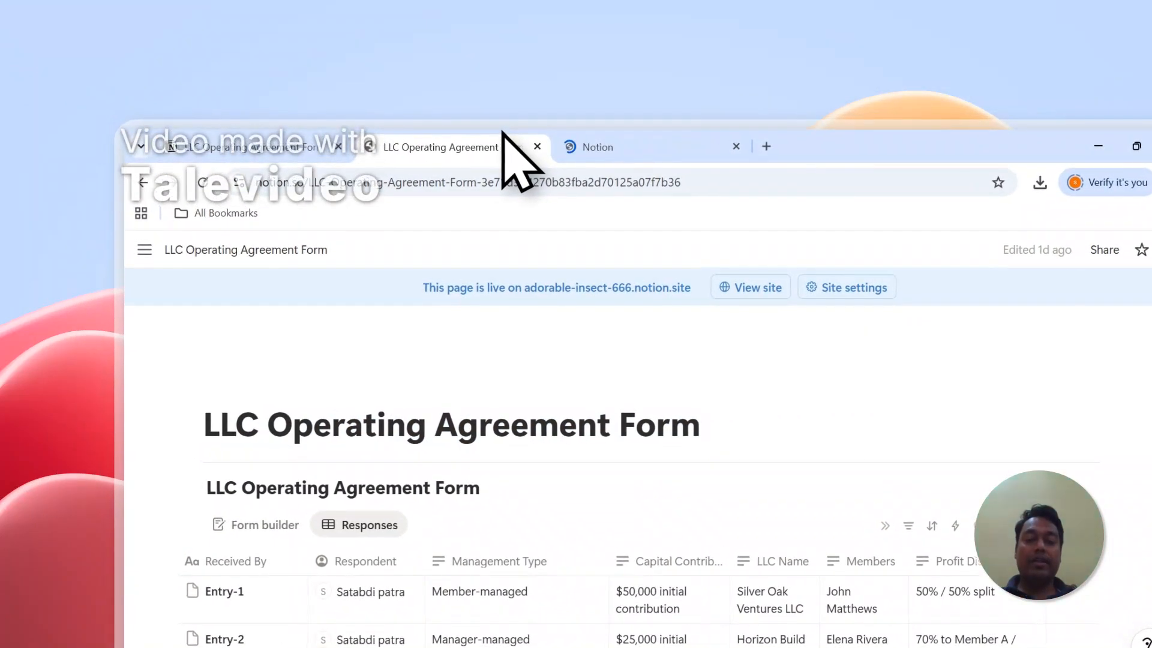
left_click_drag(695, 422, 198, 424)
right_click(265, 423)
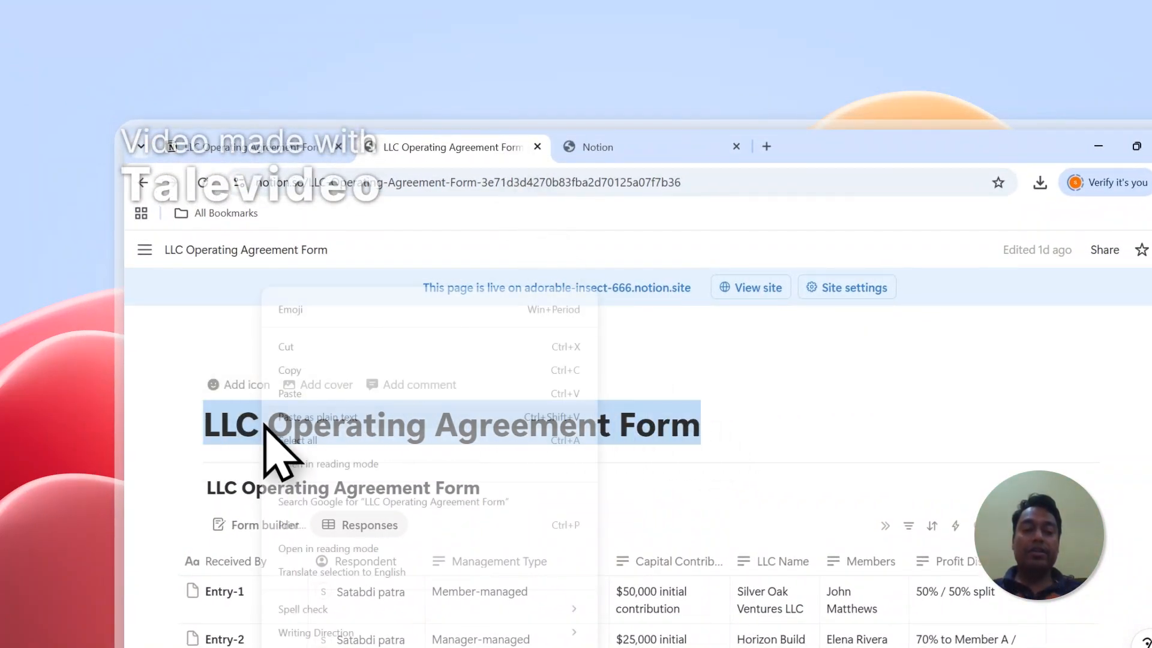
left_click(316, 378)
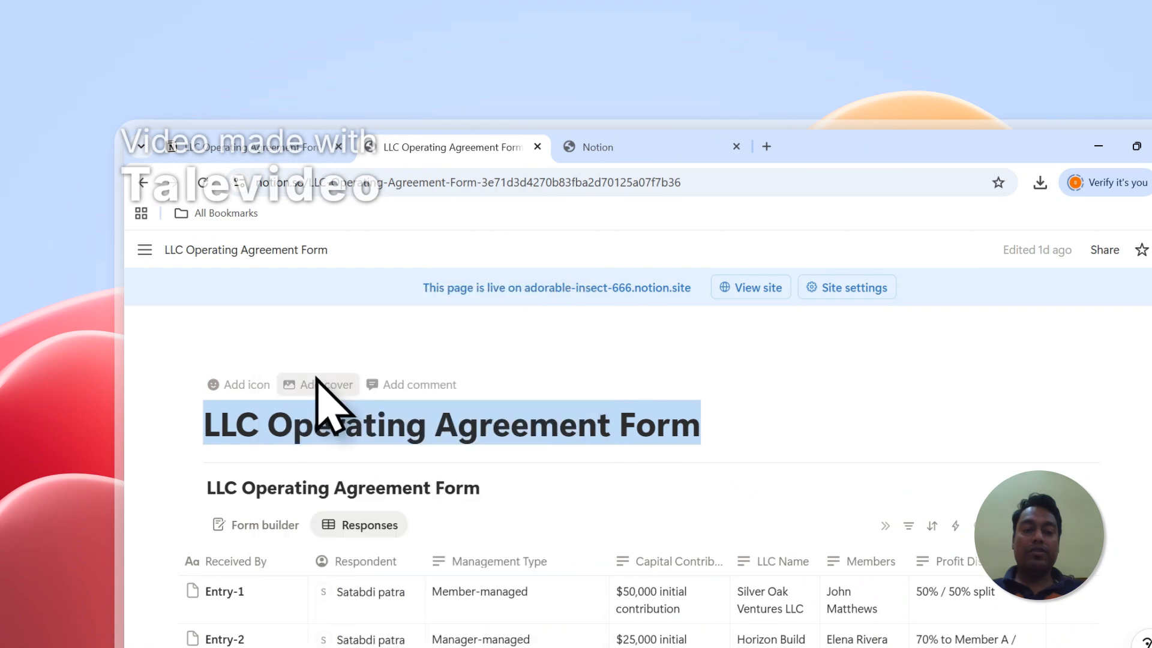
- On the Notion connection page, choose to select pages, paste the title into the search and add LLC Operating Agreement Form
left_click(617, 146)
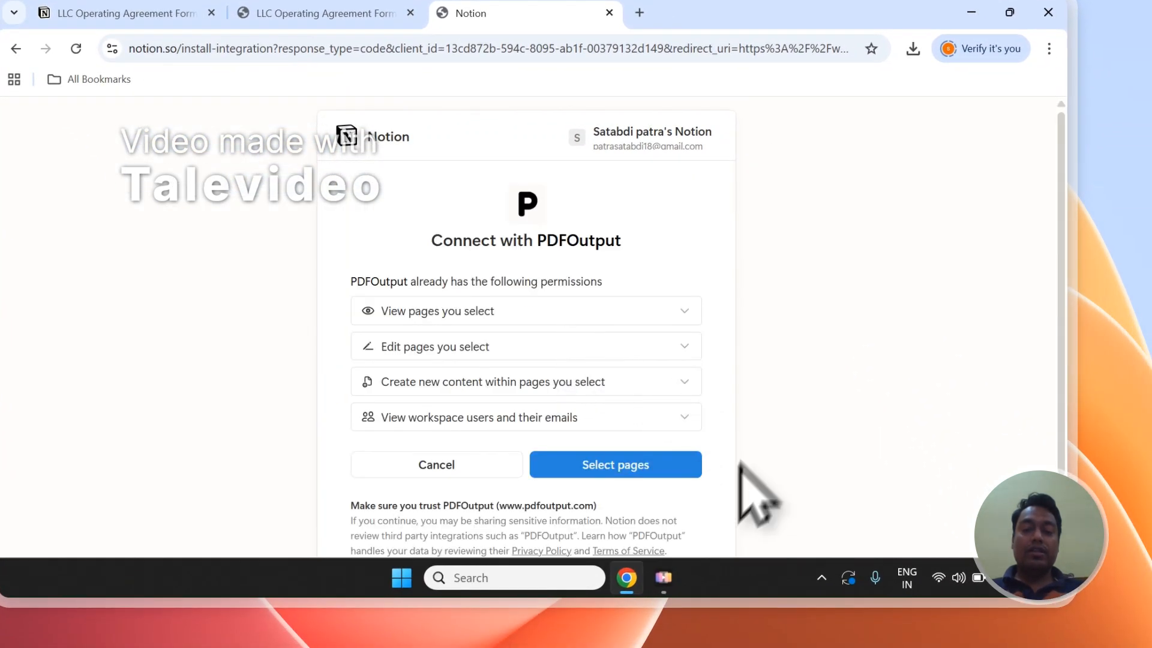
left_click(626, 474)
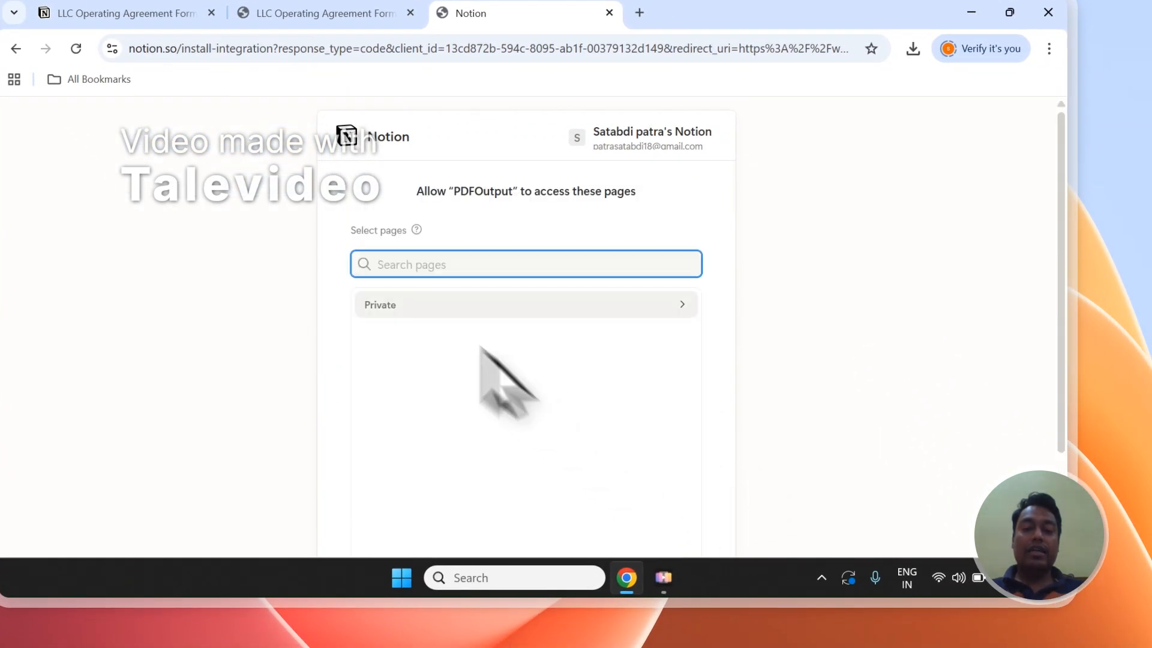
right_click(403, 268)
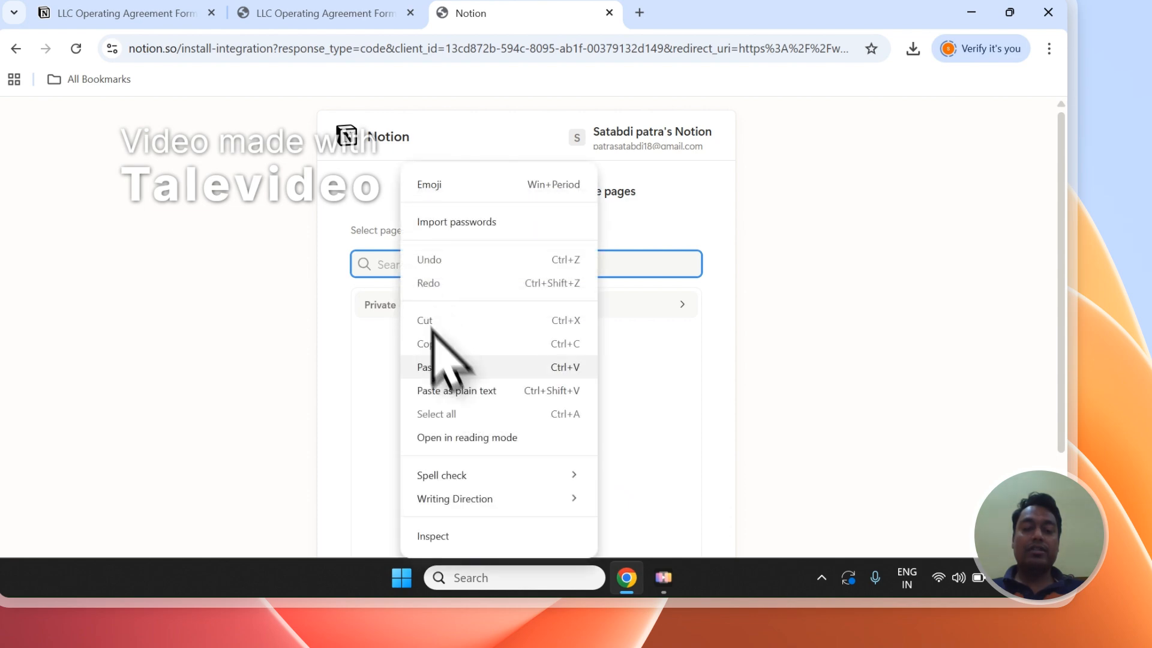
left_click(441, 360)
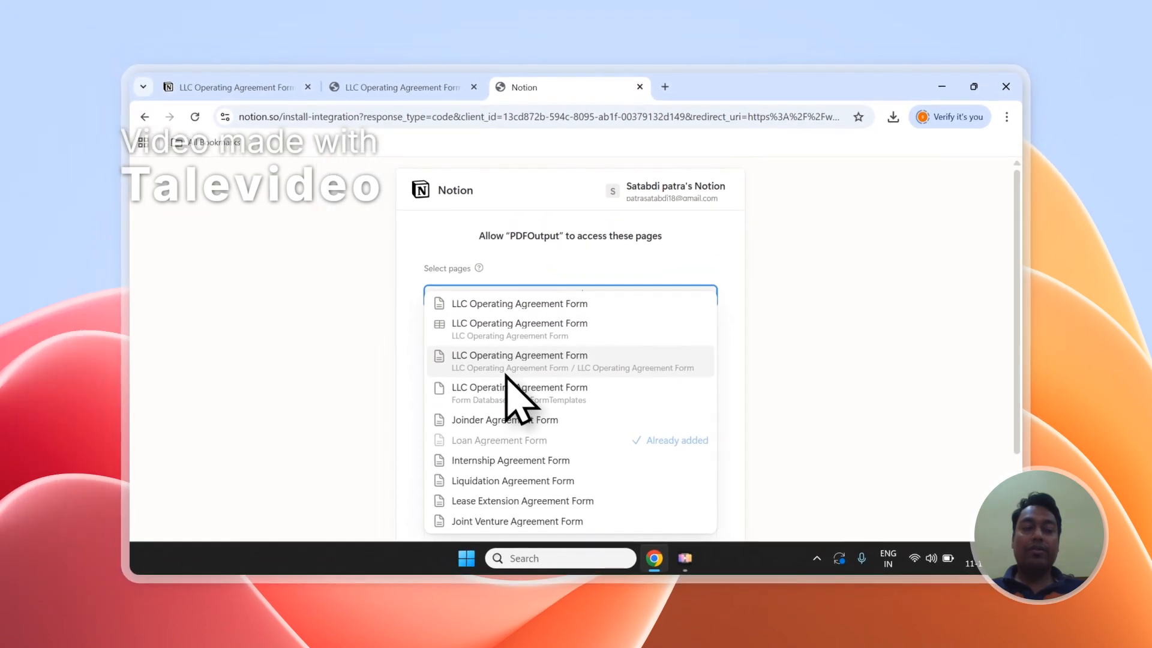
left_click(496, 305)
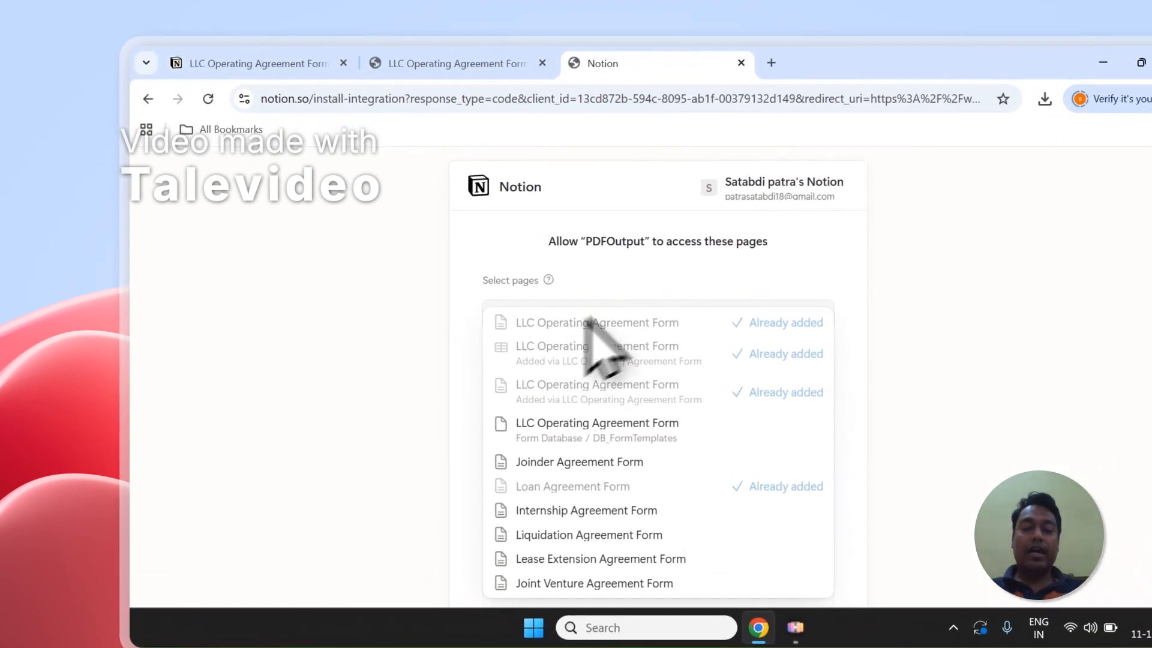
- Open the Private section of the page picker and browse the top-level pages list
left_click(650, 257)
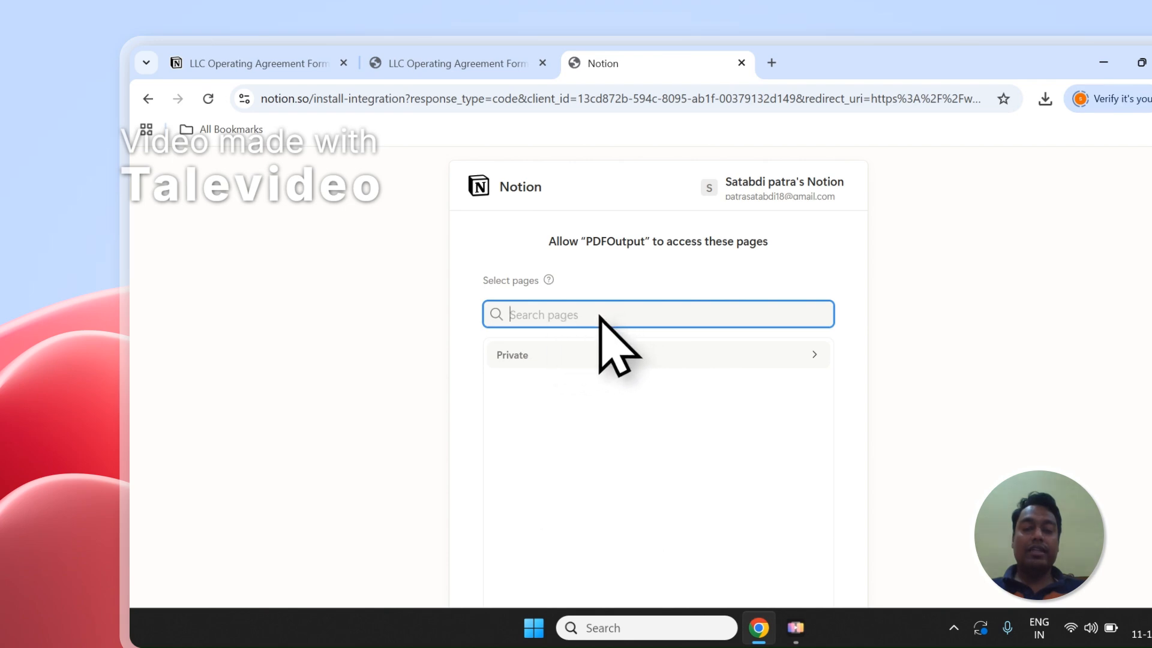
left_click(521, 353)
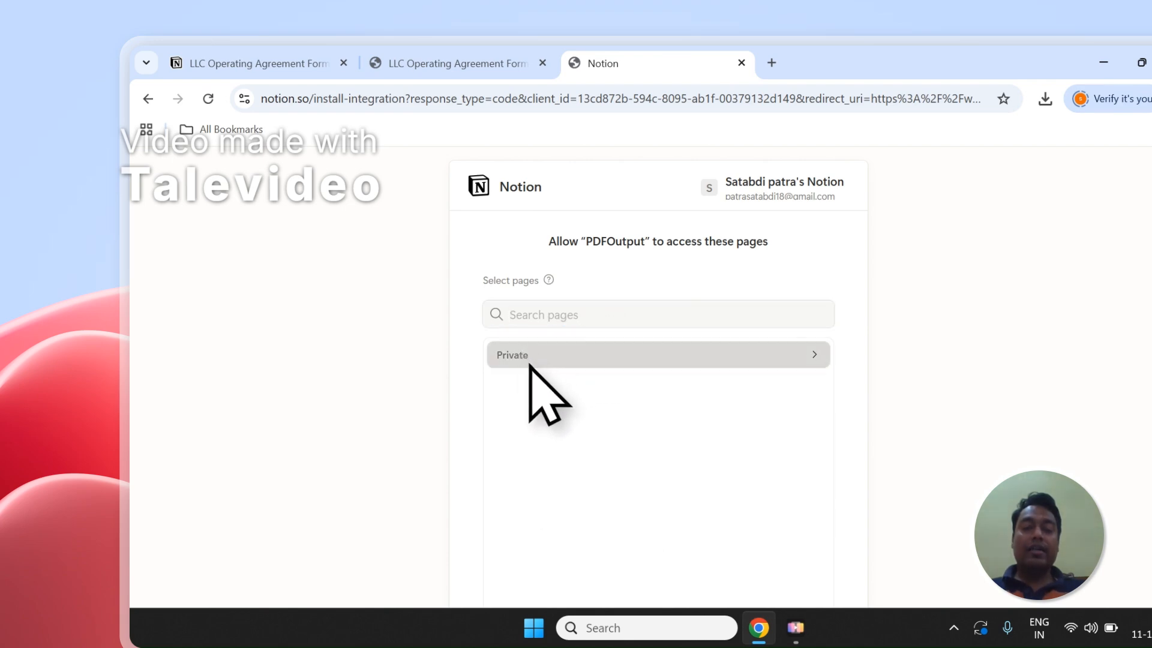
scroll(540, 387, "down", 2)
scroll(537, 393, "up", 2)
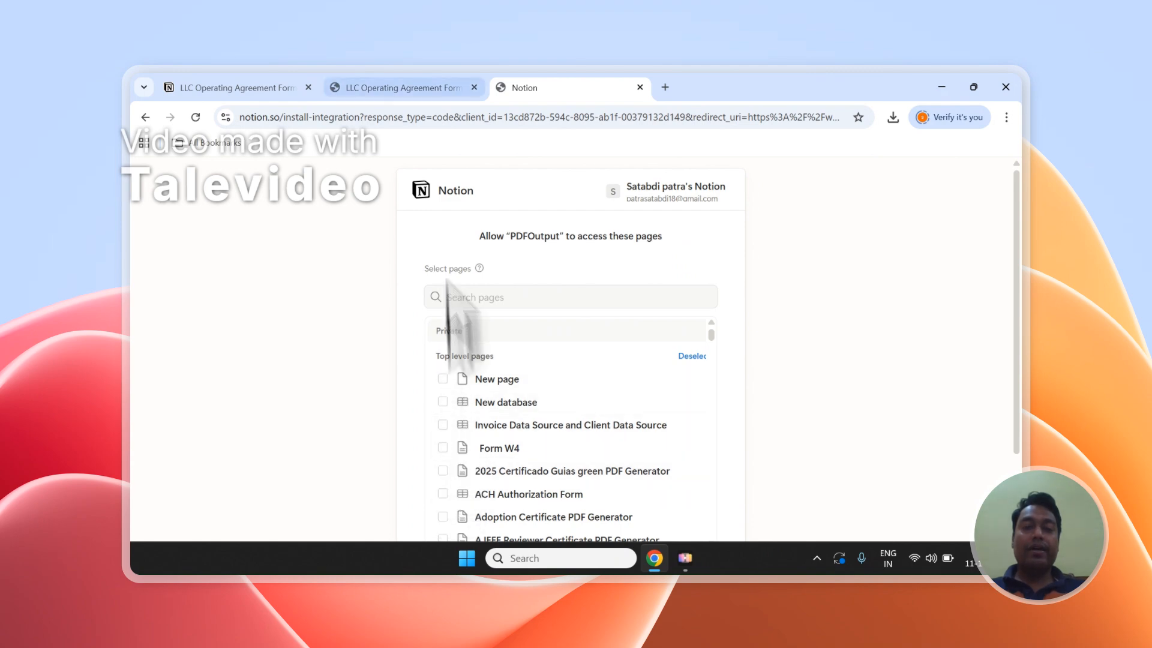
- Select the LLC Operating Agreement Form title on the Notion page
left_click(432, 88)
left_click(391, 368)
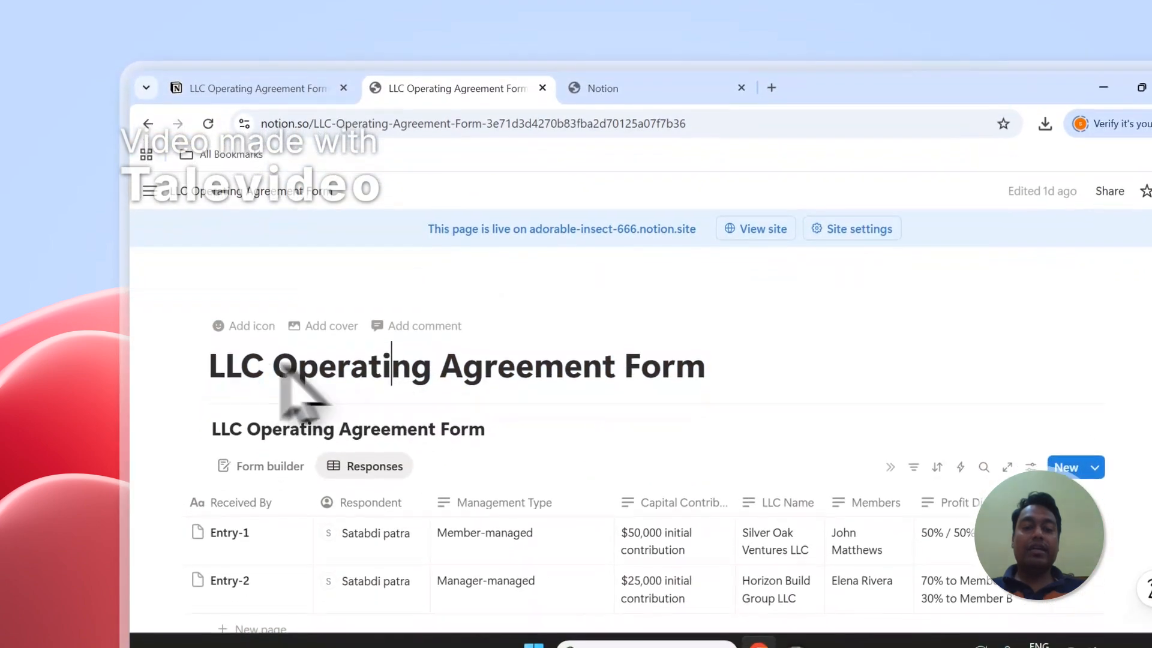
left_click_drag(213, 367, 739, 375)
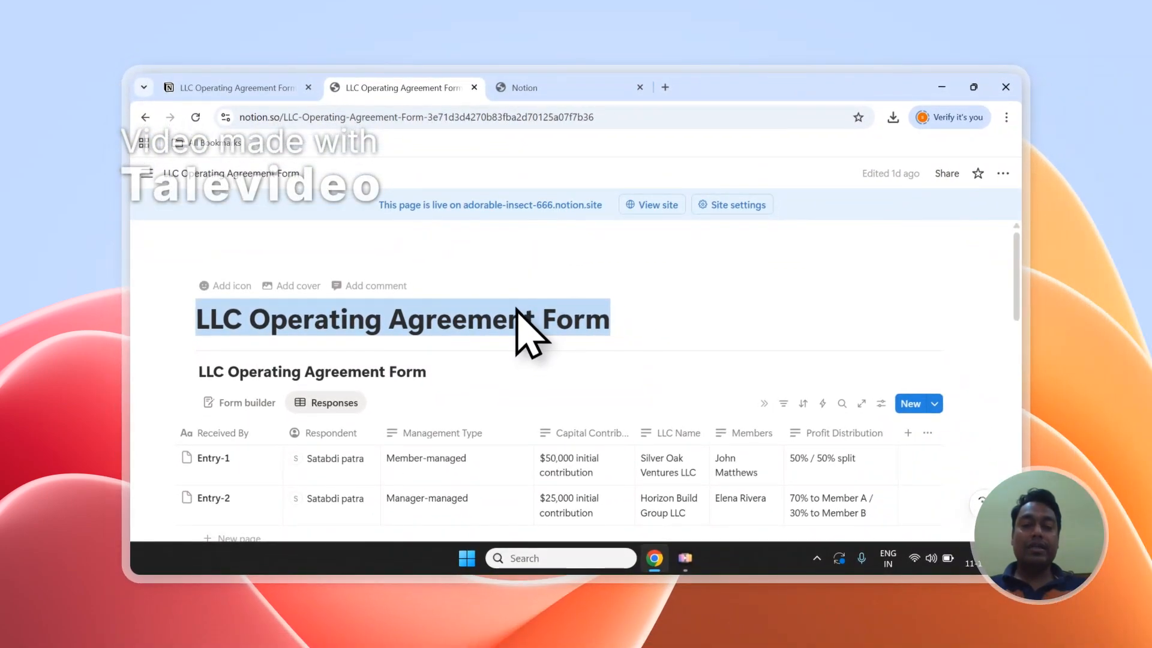
- In the Notion page picker, browse the top-level pages and finish granting PDFOutput access
left_click(527, 88)
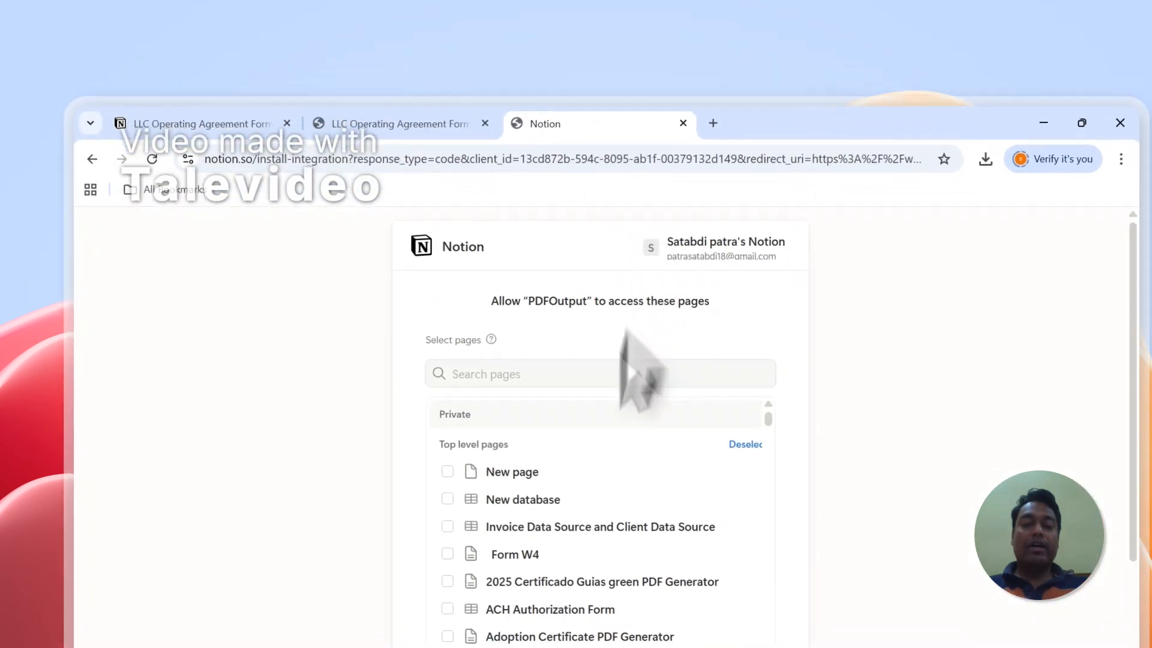
left_click(509, 301)
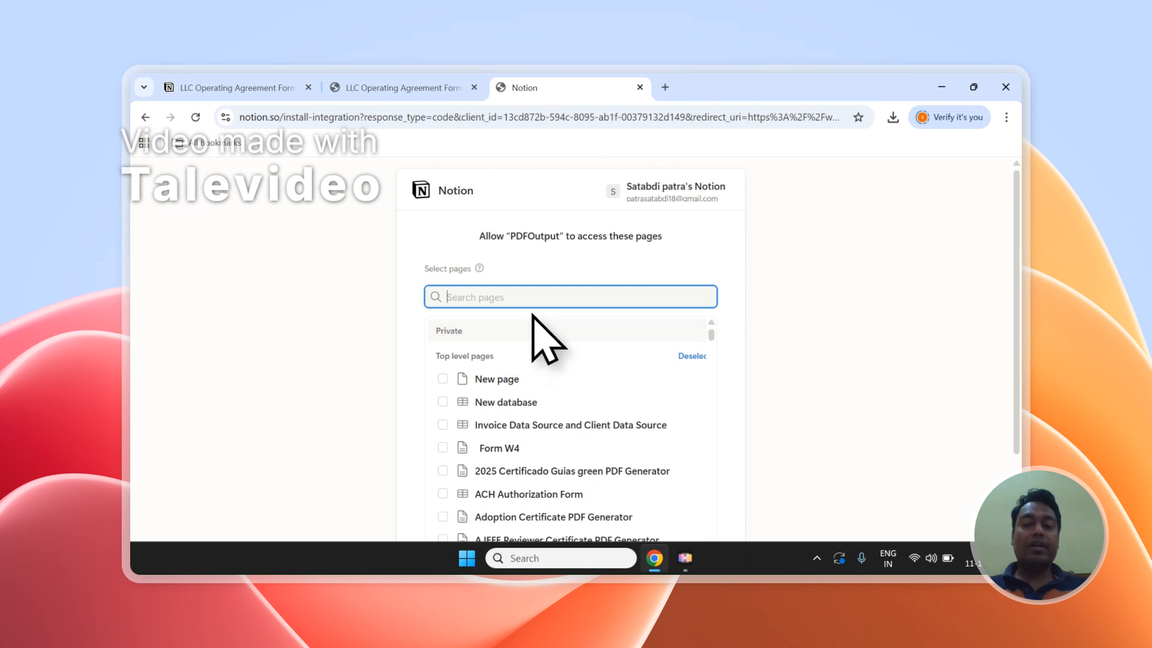
scroll(528, 324, "down", 3)
scroll(527, 333, "up", 3)
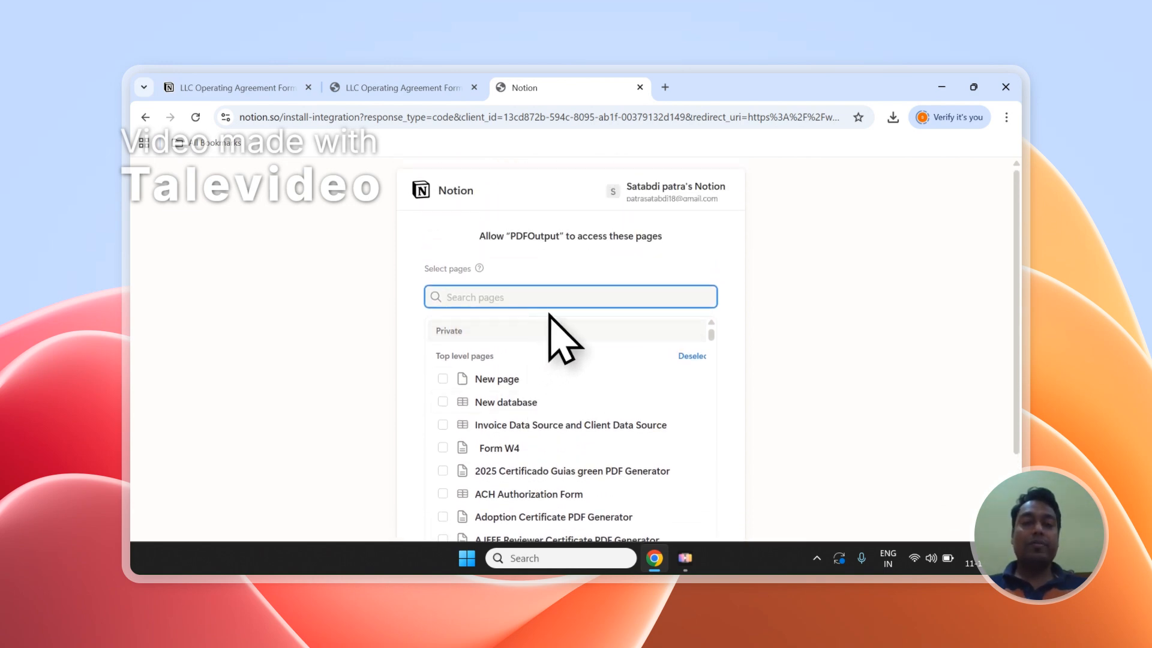
scroll(522, 312, "down", 2)
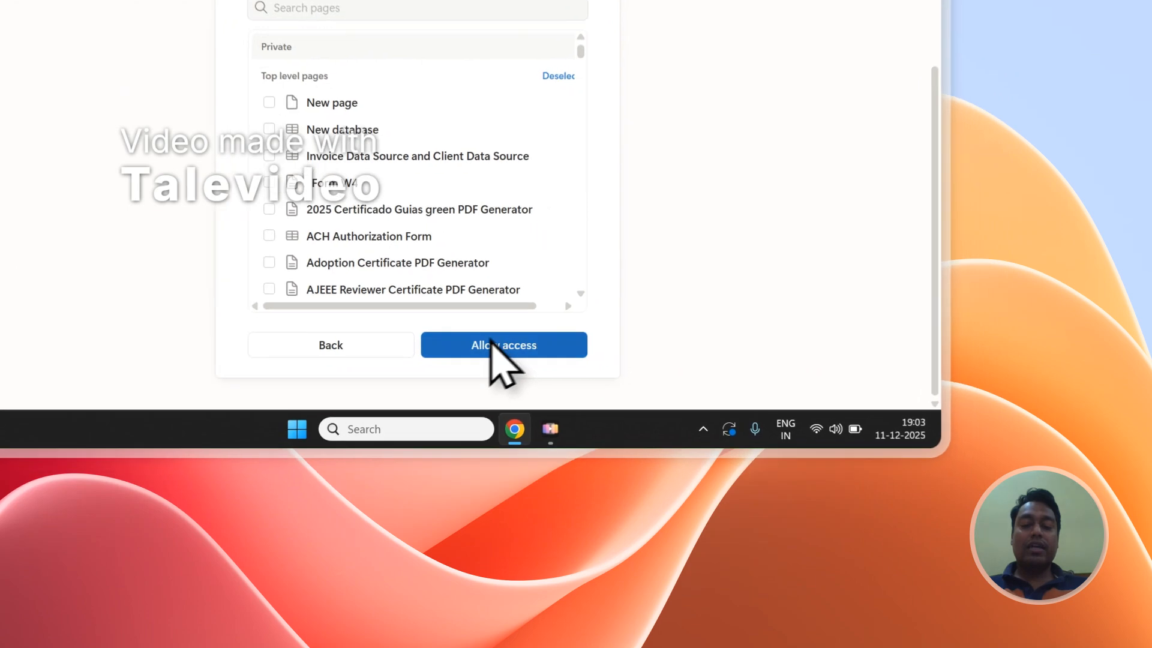
left_click(491, 342)
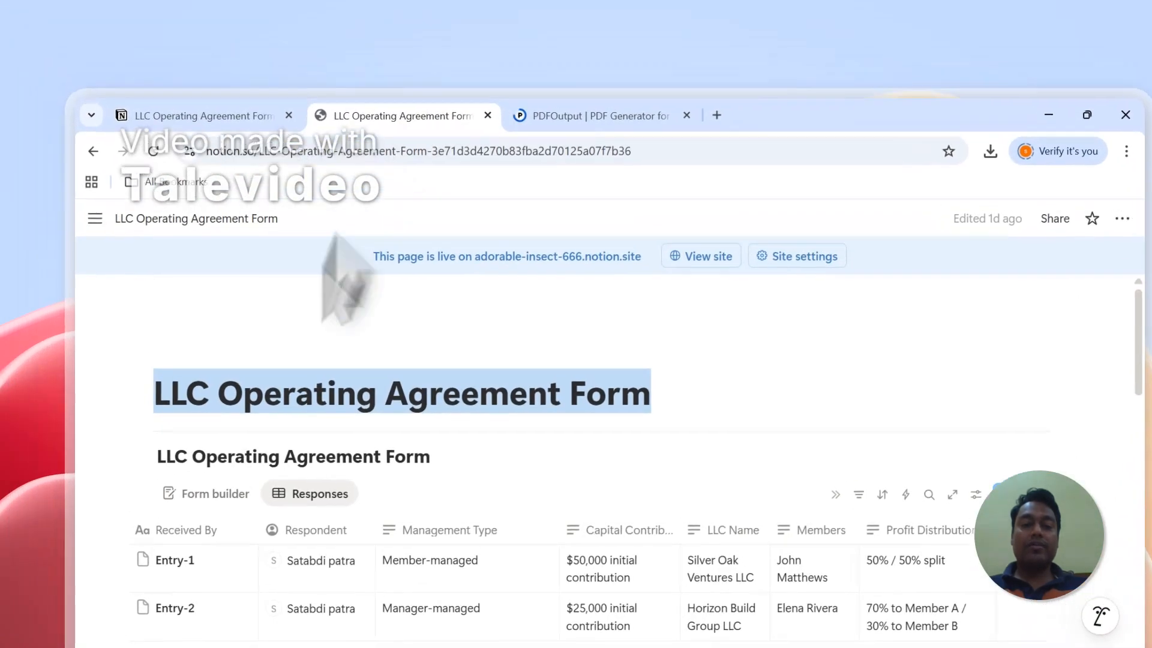
- In PDFOutput, reload the Notion databases and select LLC Operating Agreement Form as the database
left_click(570, 123)
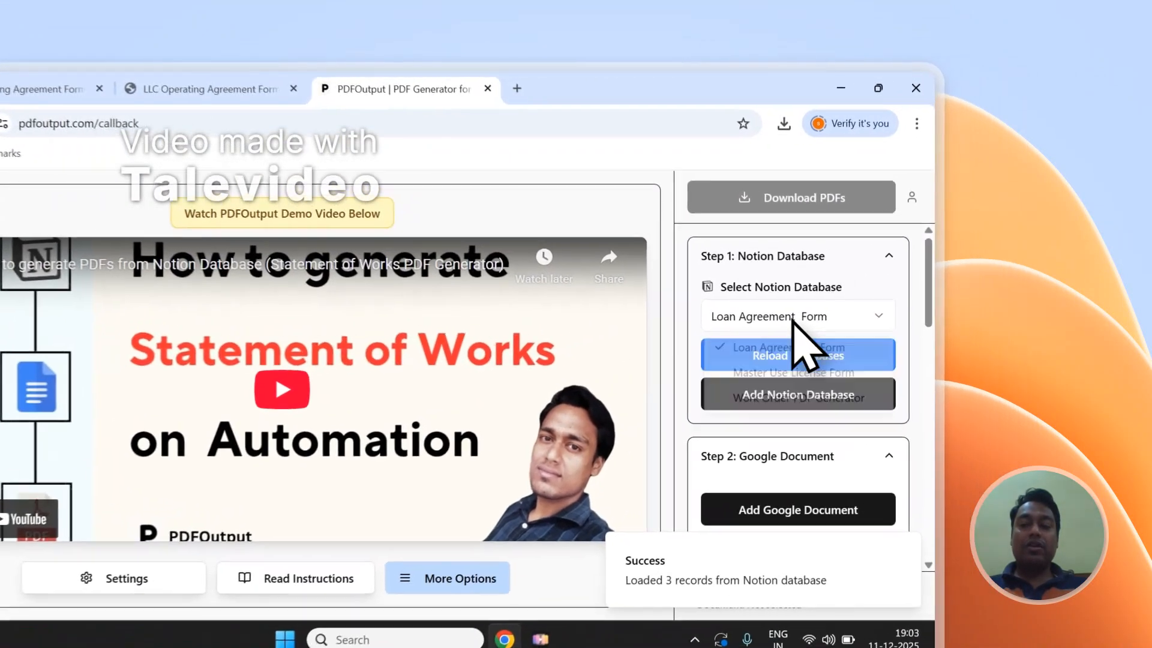
left_click(900, 282)
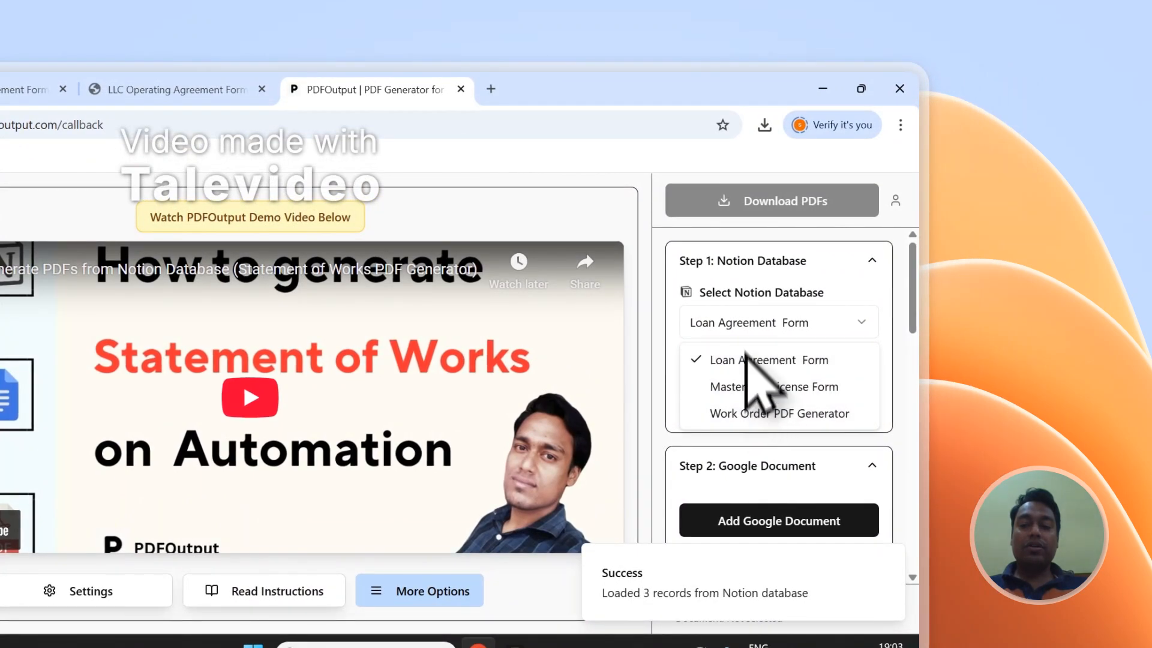
left_click(745, 316)
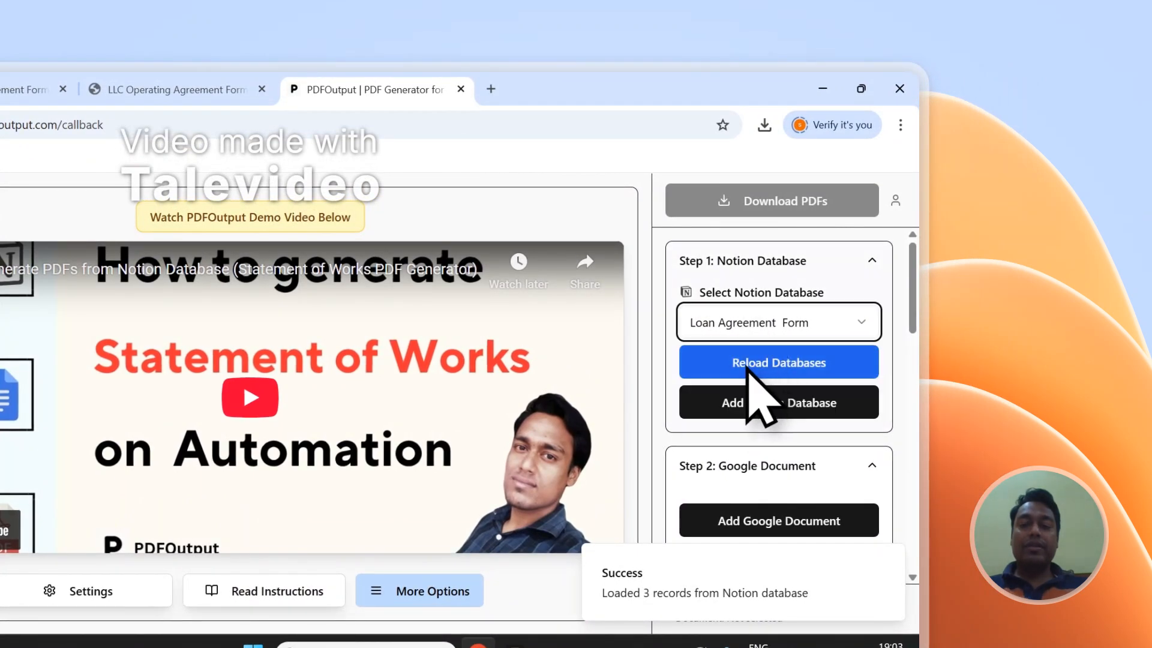
left_click(749, 367)
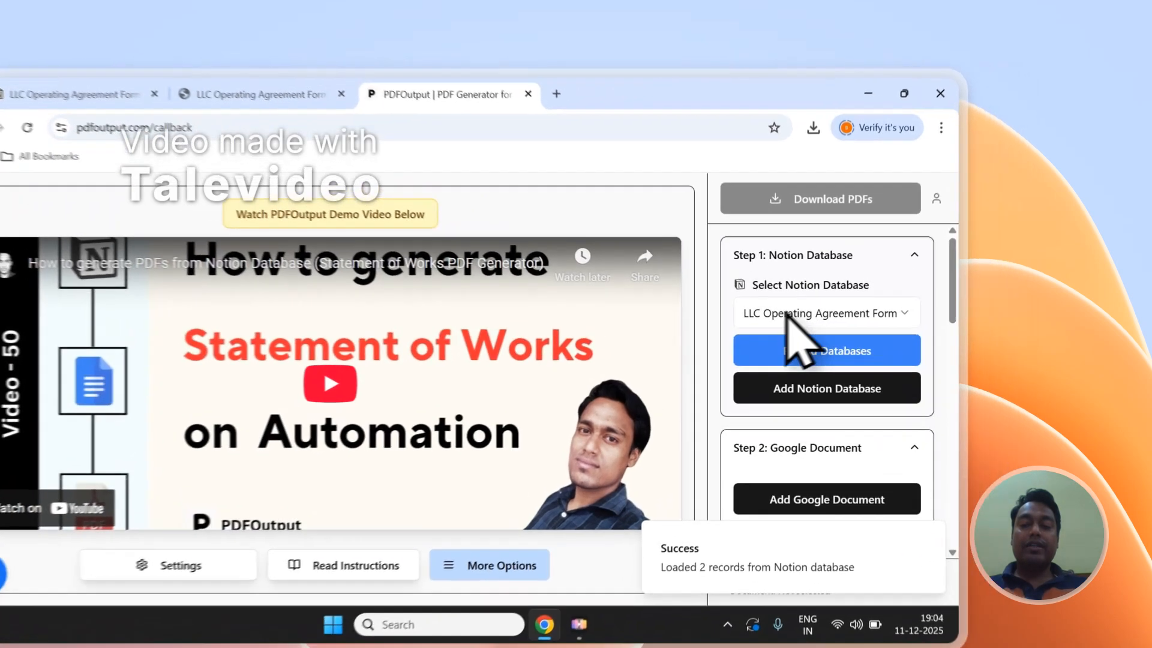
left_click(876, 282)
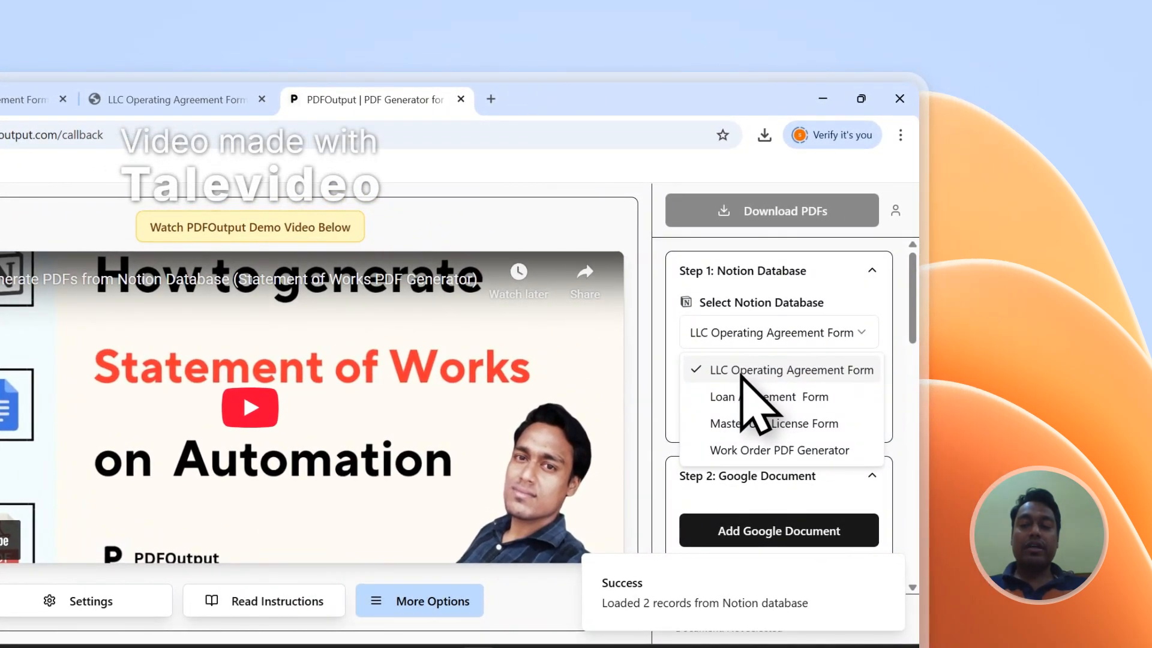
left_click(741, 375)
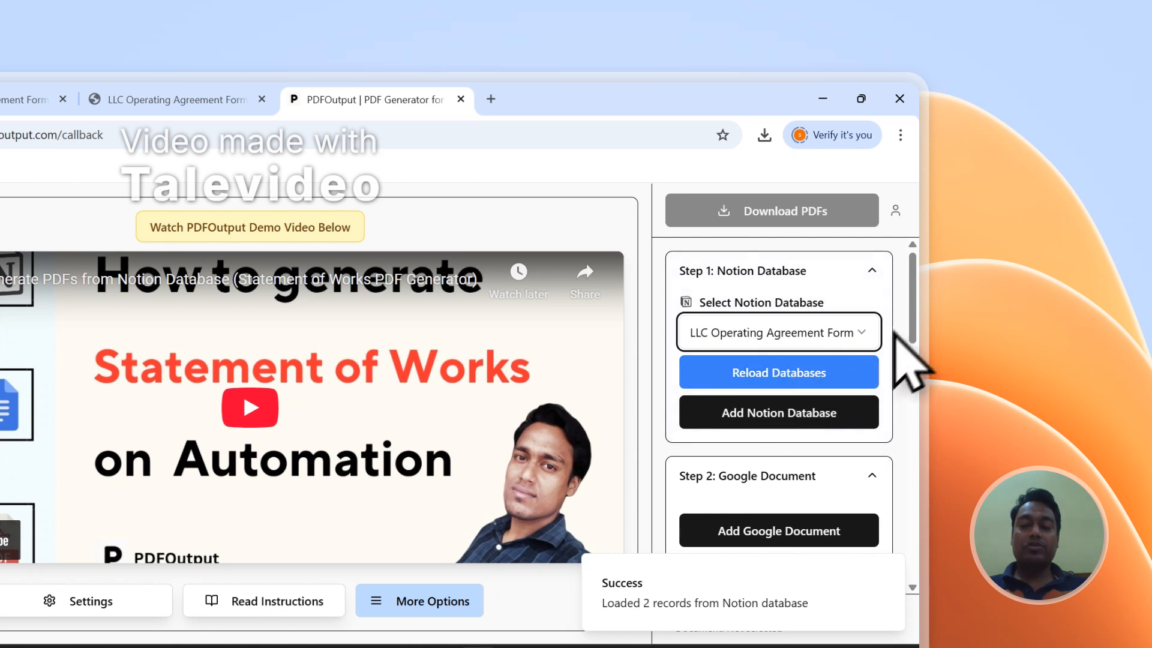
- Scroll through the database properties listed in the PDFOutput sidebar
scroll(912, 308, "down", 5)
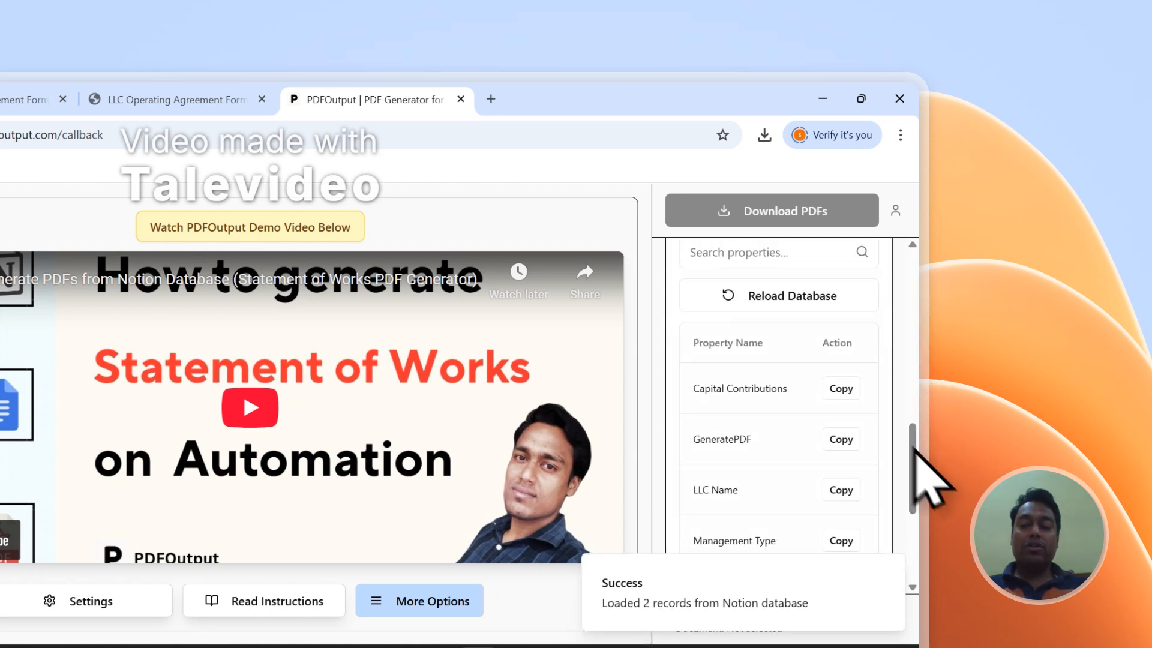
scroll(862, 372, "down", 3)
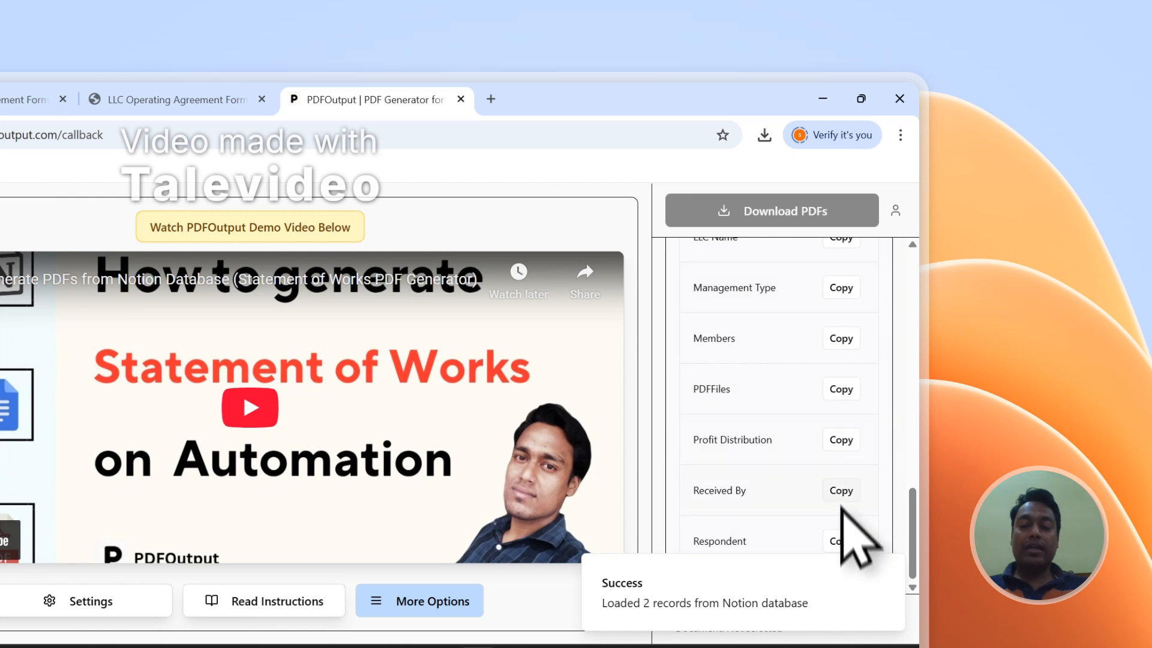
scroll(841, 480, "up", 3)
scroll(846, 393, "down", 3)
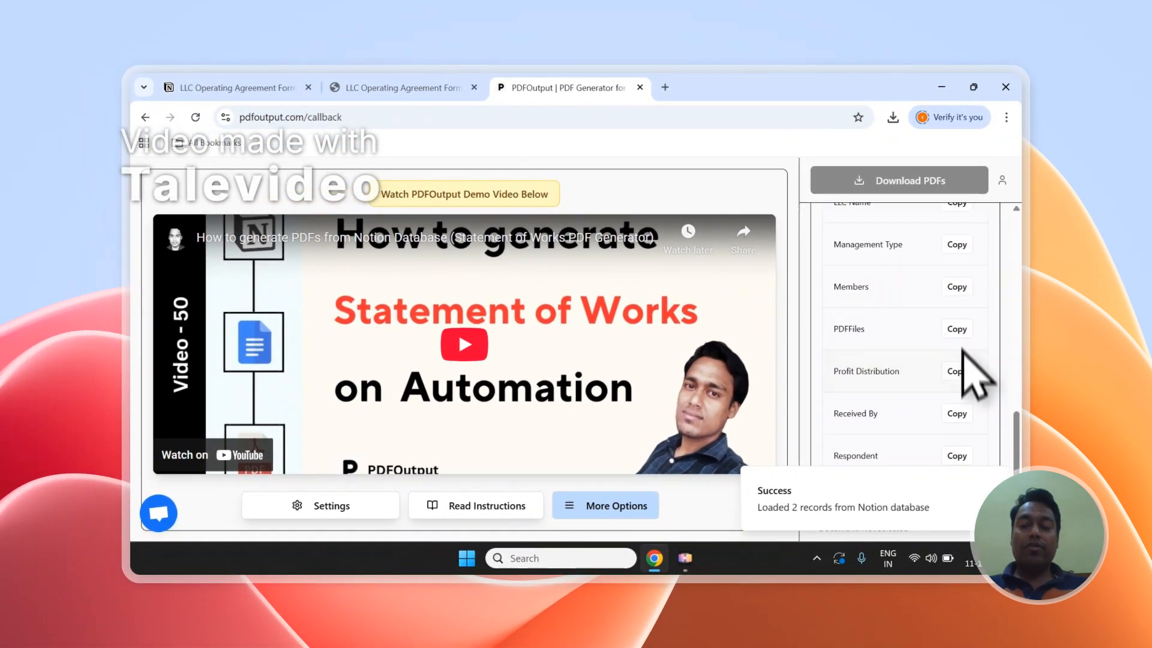
scroll(959, 390, "up", 5)
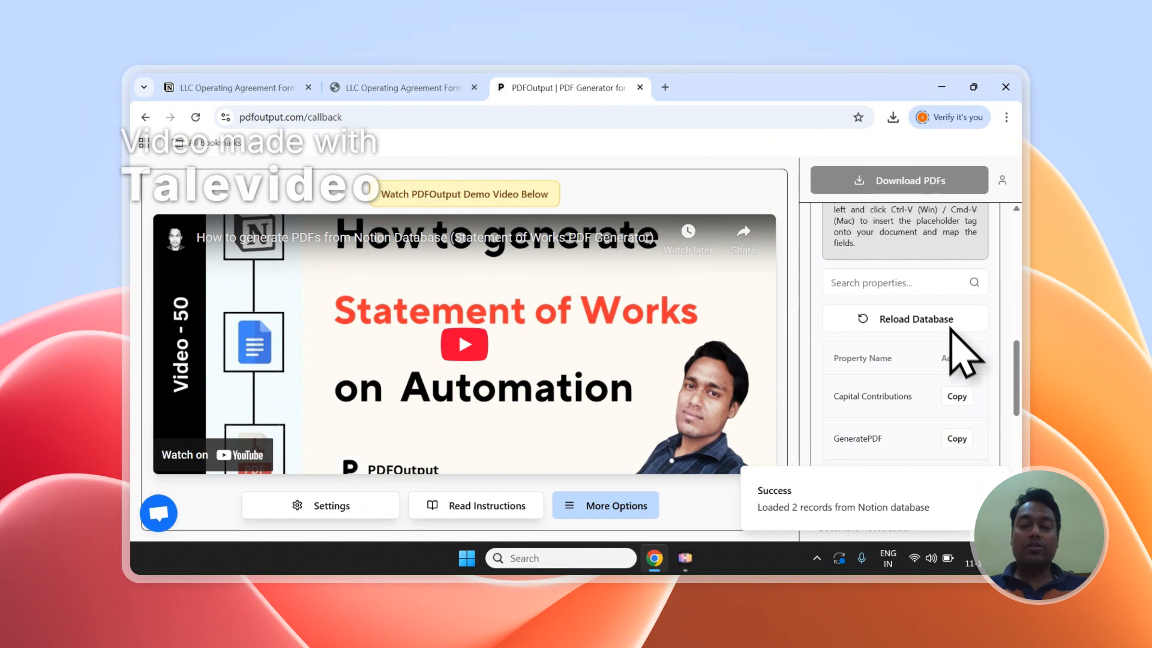
scroll(958, 390, "up", 5)
scroll(954, 383, "down", 2)
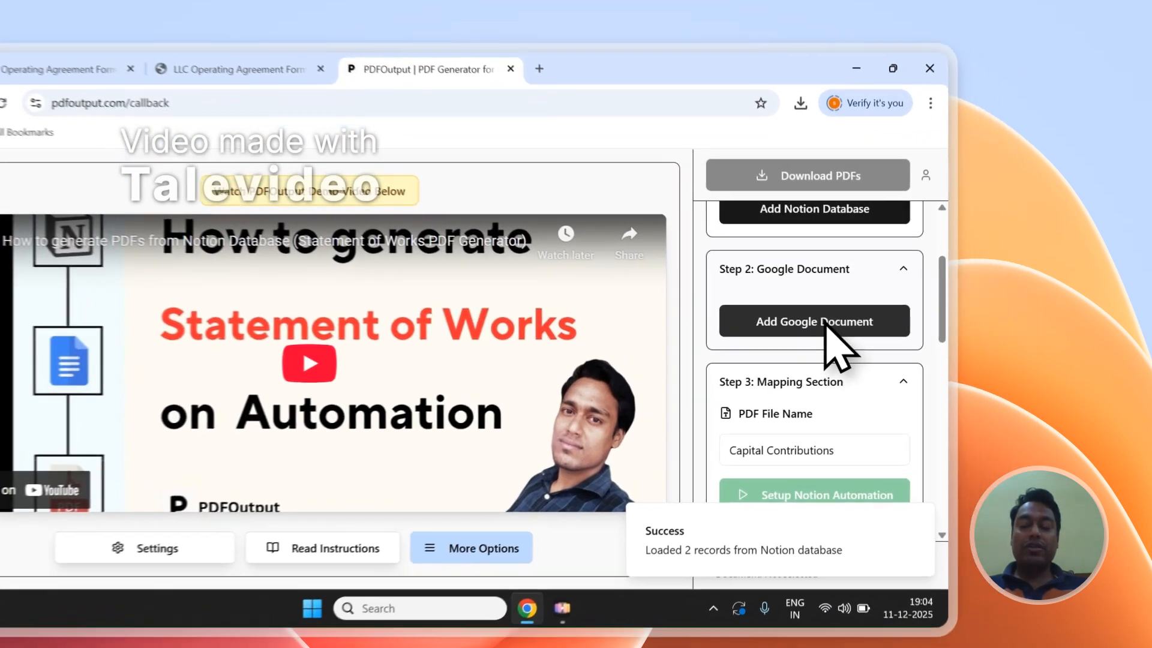
left_click(914, 311)
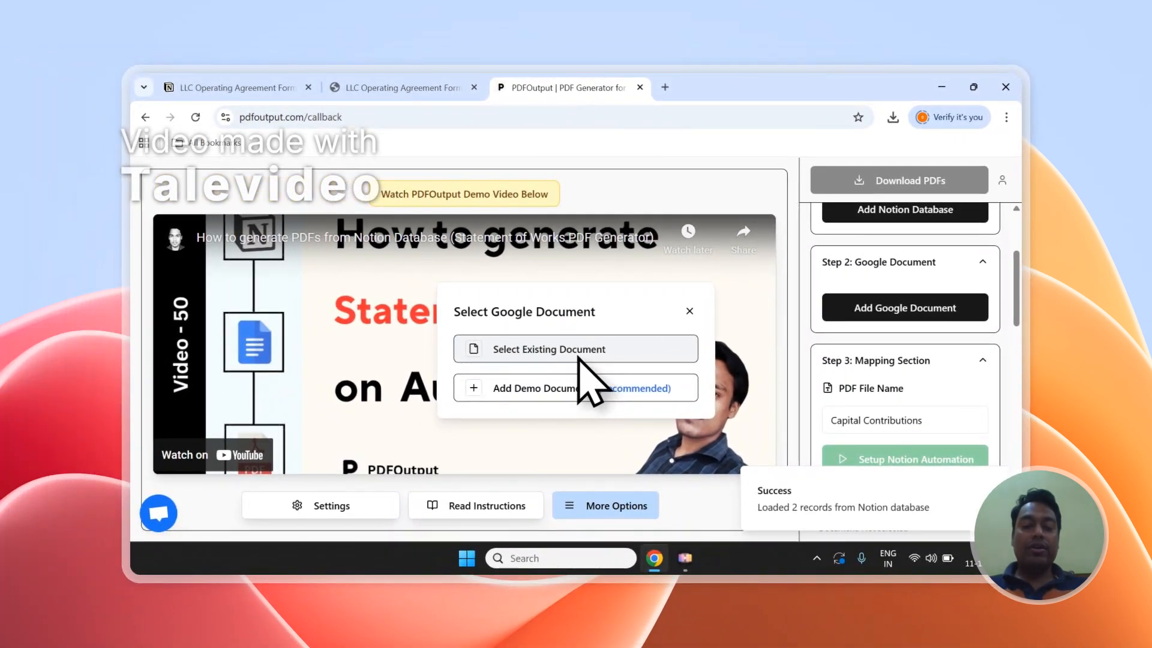
left_click(543, 354)
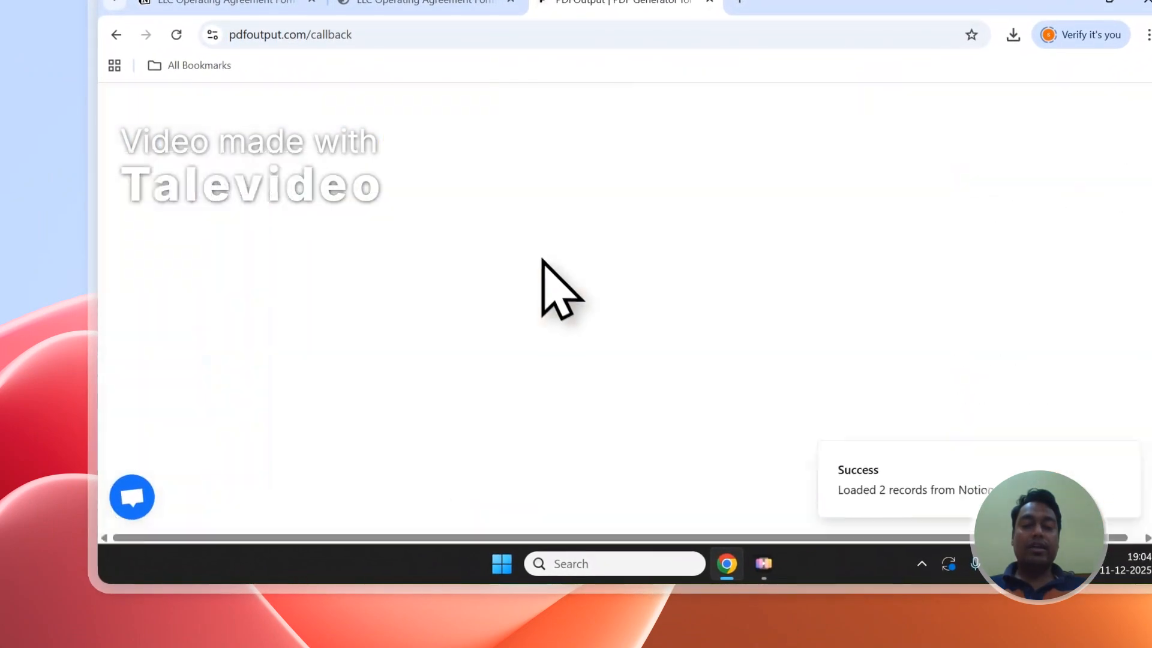
left_click(431, 181)
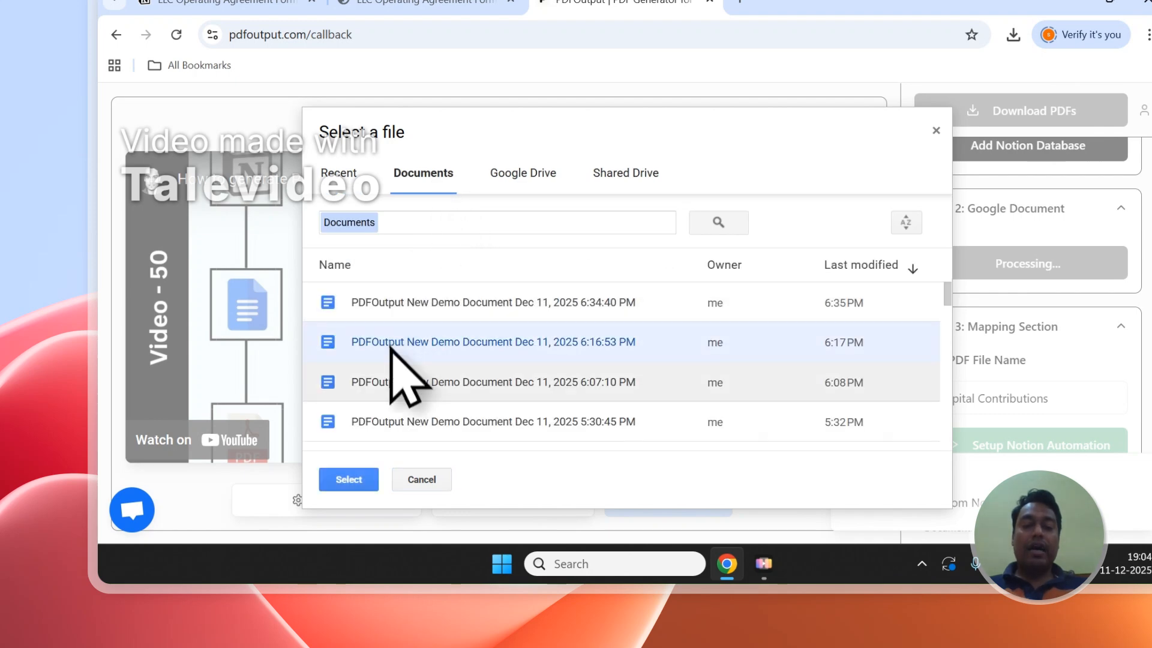
left_click(394, 396)
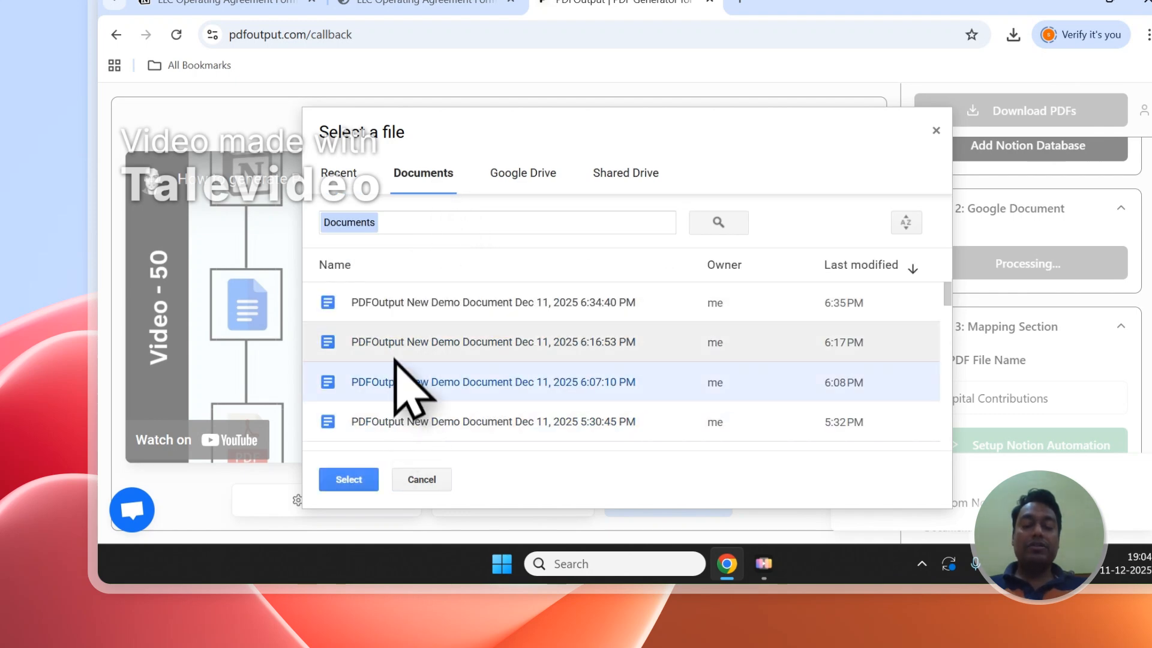
left_click(384, 311)
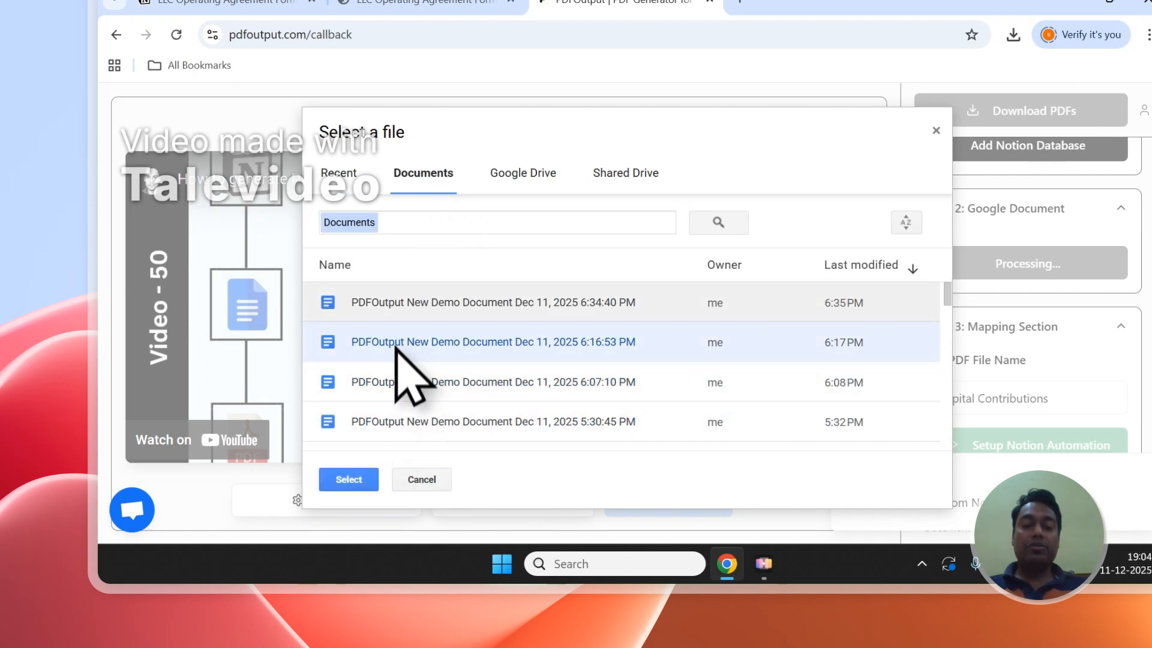
left_click(936, 130)
- Add the demo Google document as the template for the PDFs
left_click(986, 264)
left_click(596, 354)
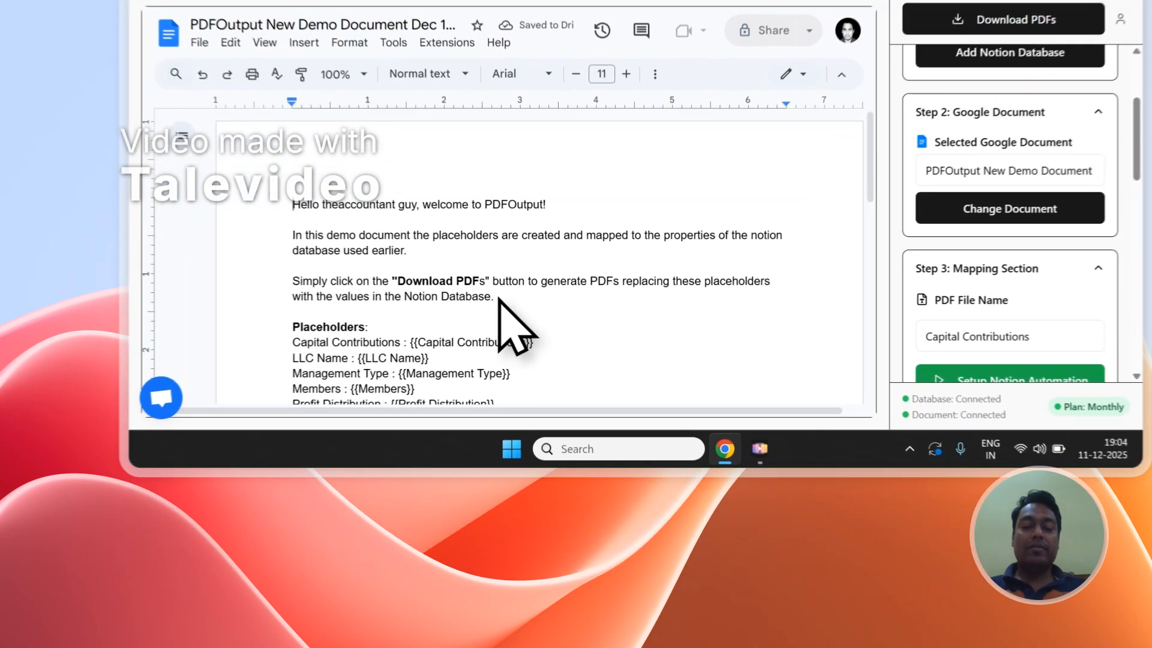
- Delete the introductory text above the Placeholders heading in the demo document
left_click_drag(428, 421, 220, 339)
key("BackSpace")
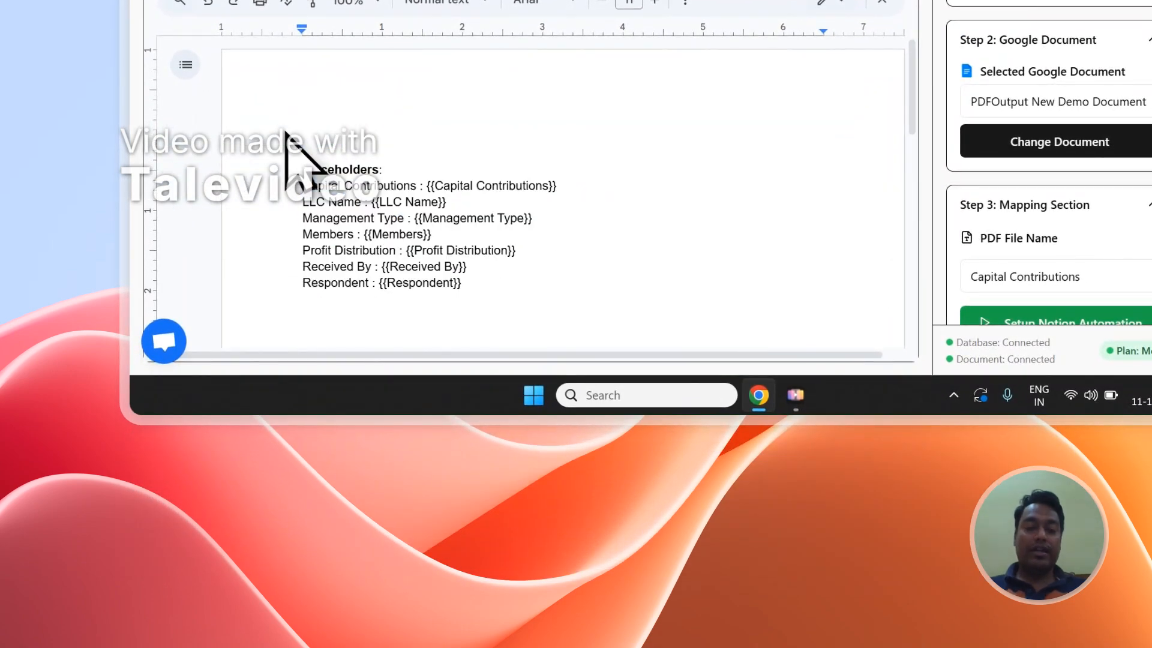
key("BackSpace")
key("BackSpace")
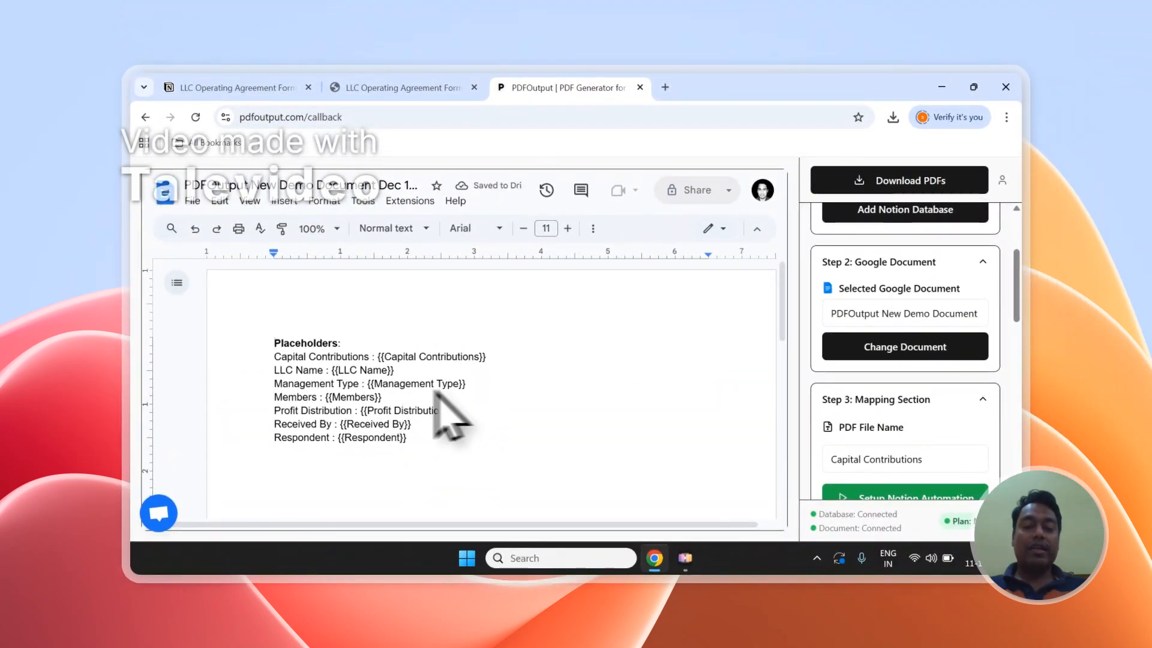
- Compare the document's placeholders with the Notion database columns and the sidebar property list
left_click(408, 90)
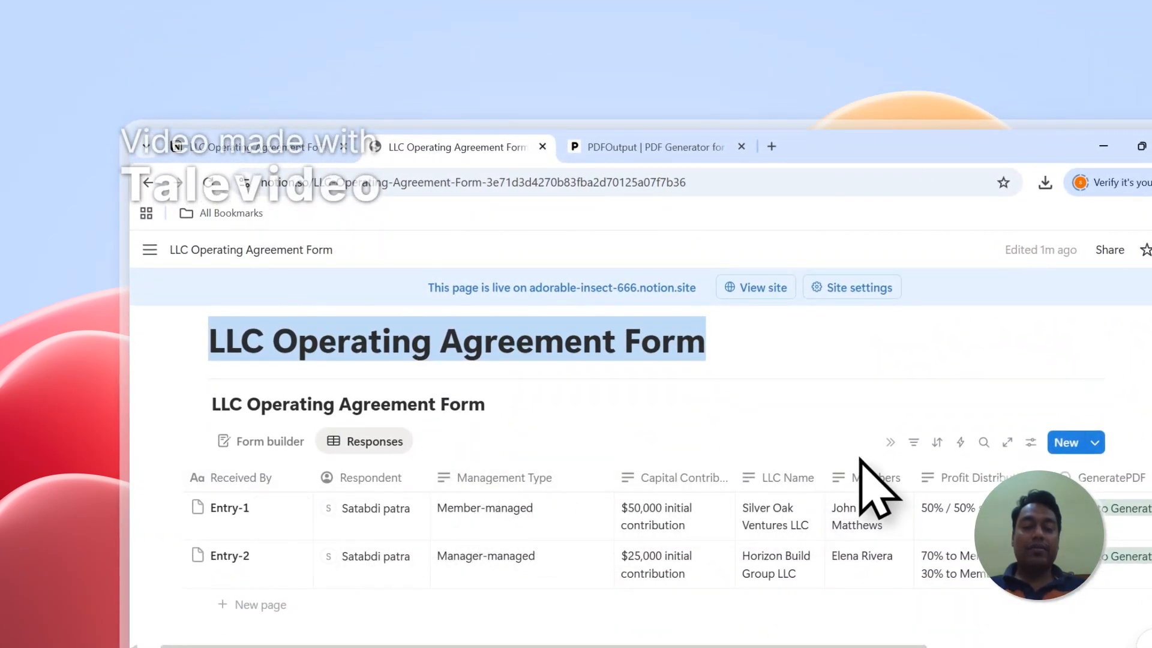
left_click(645, 146)
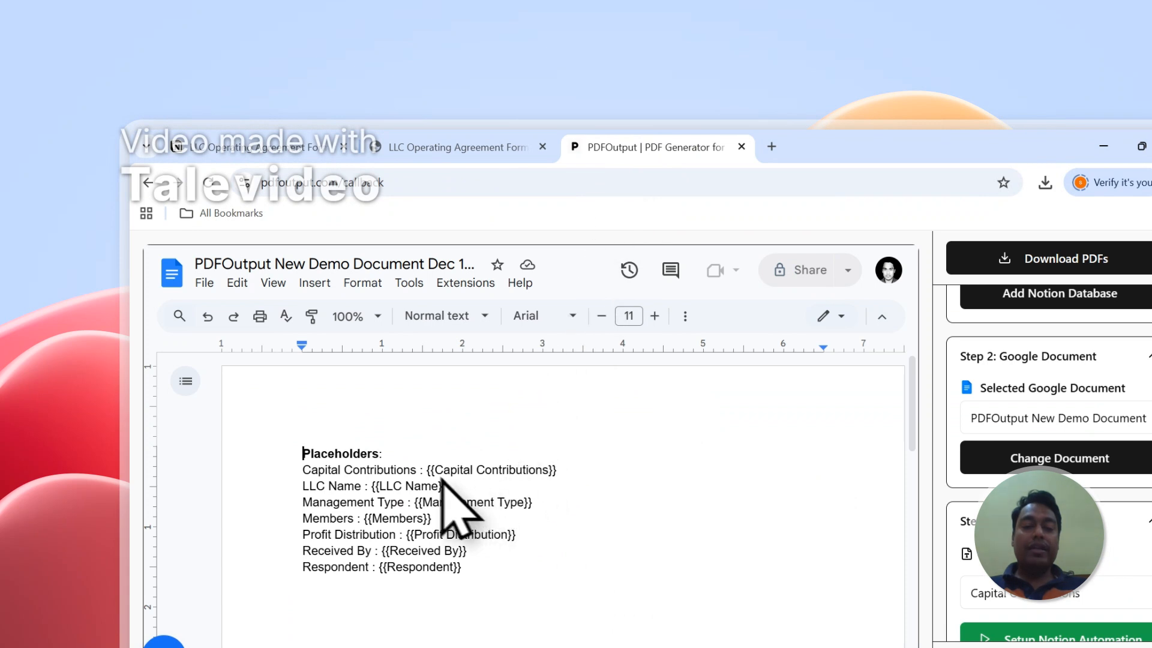
left_click_drag(372, 486, 523, 504)
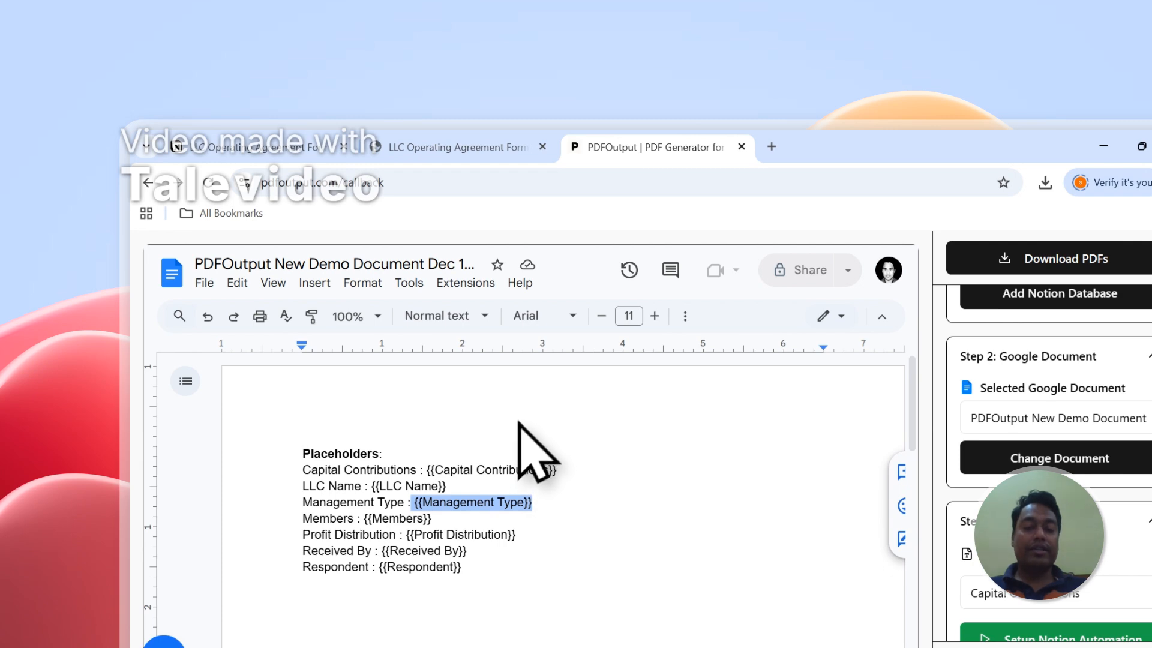
left_click_drag(435, 470, 528, 469)
left_click(455, 147)
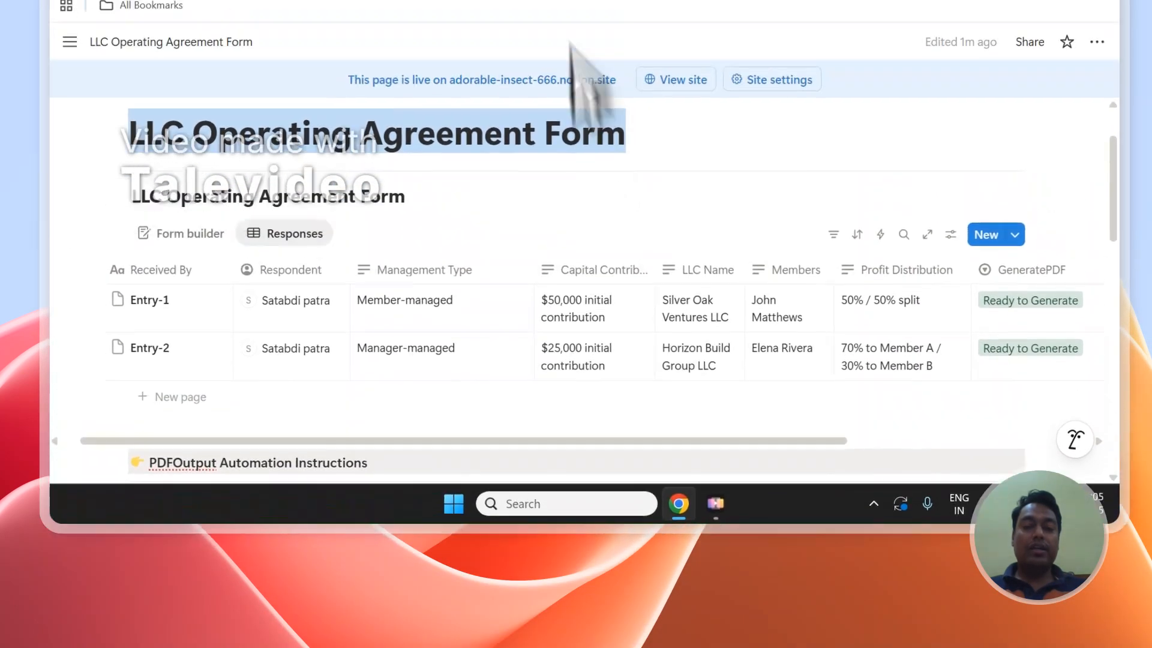
left_click(645, 147)
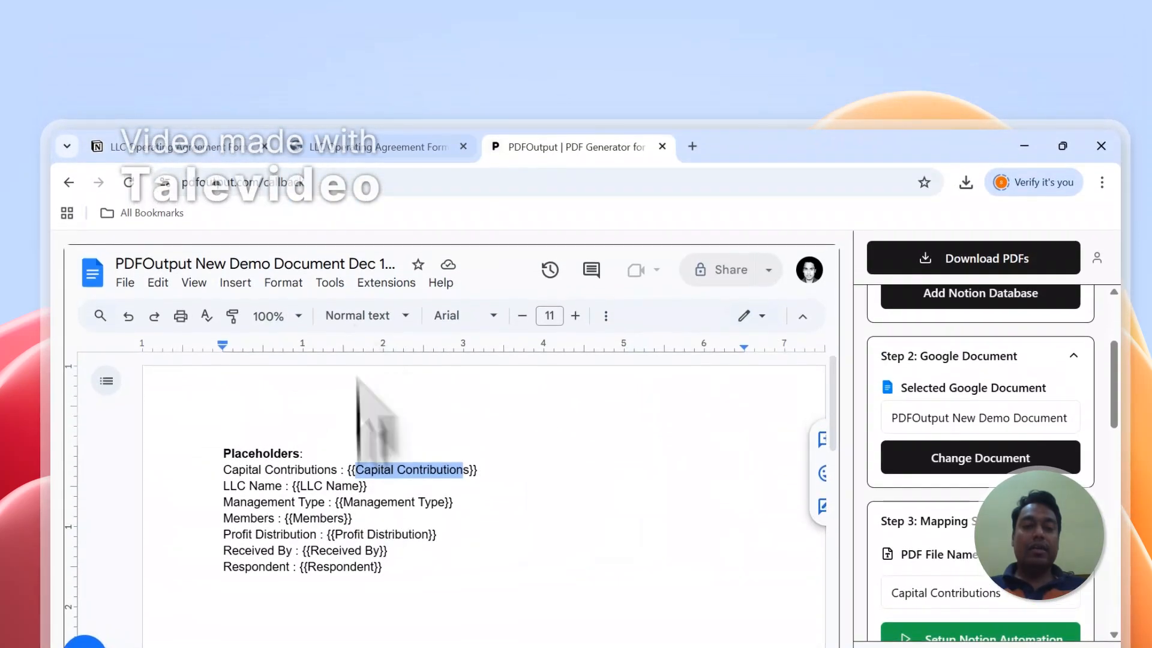
left_click(378, 125)
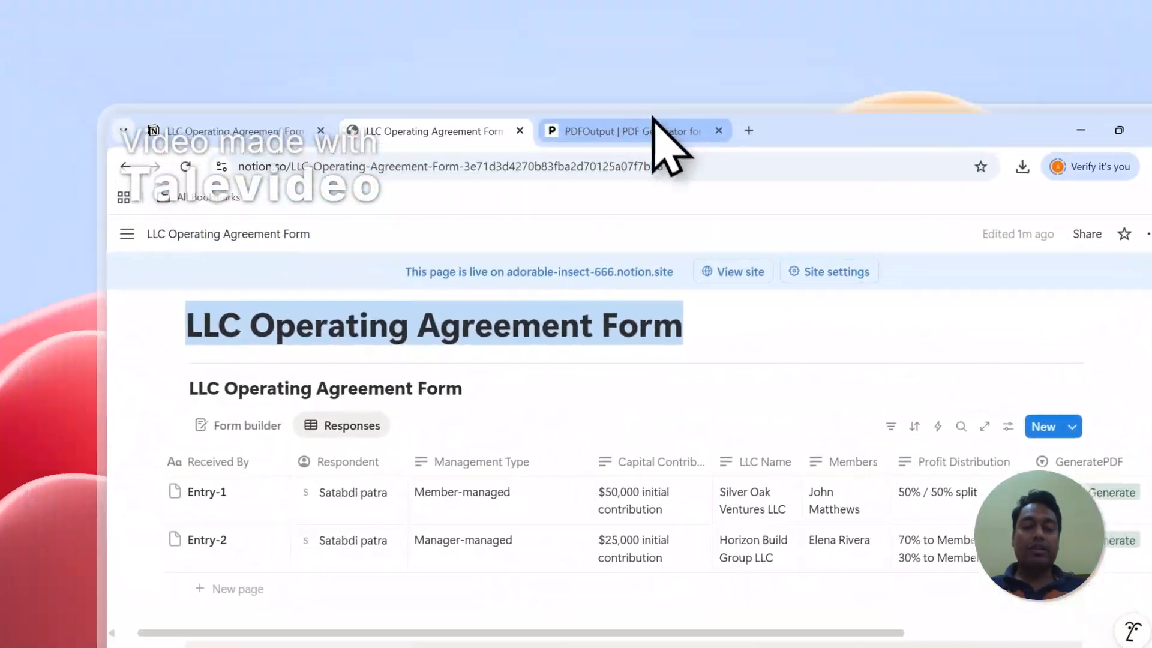
left_click(474, 3)
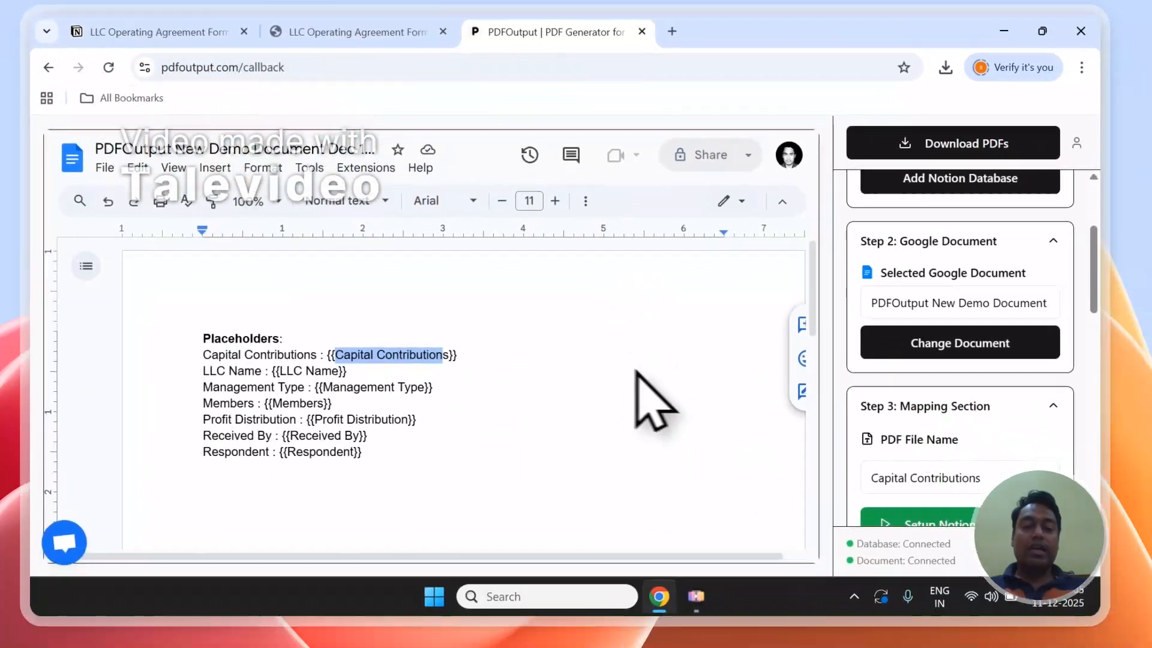
left_click(373, 390)
scroll(936, 372, "down", 8)
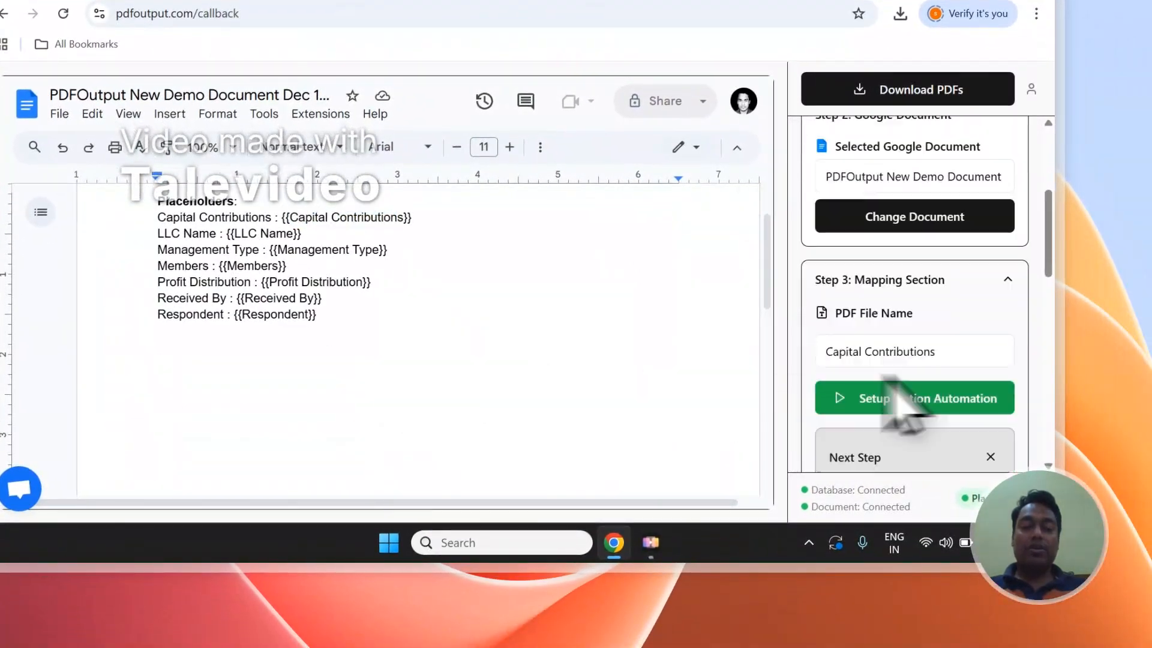
scroll(936, 359, "up", 3)
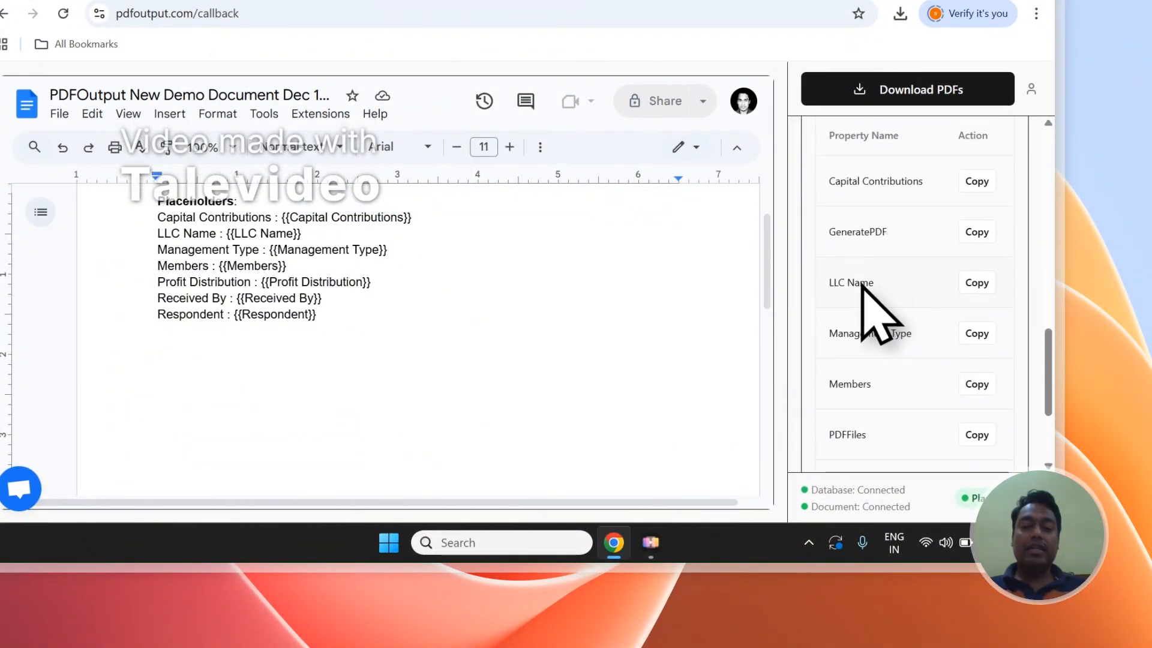
- Add a new line reading "LLC Name - " followed by the copied {{LLC Name}} placeholder below the placeholder list
left_click(976, 285)
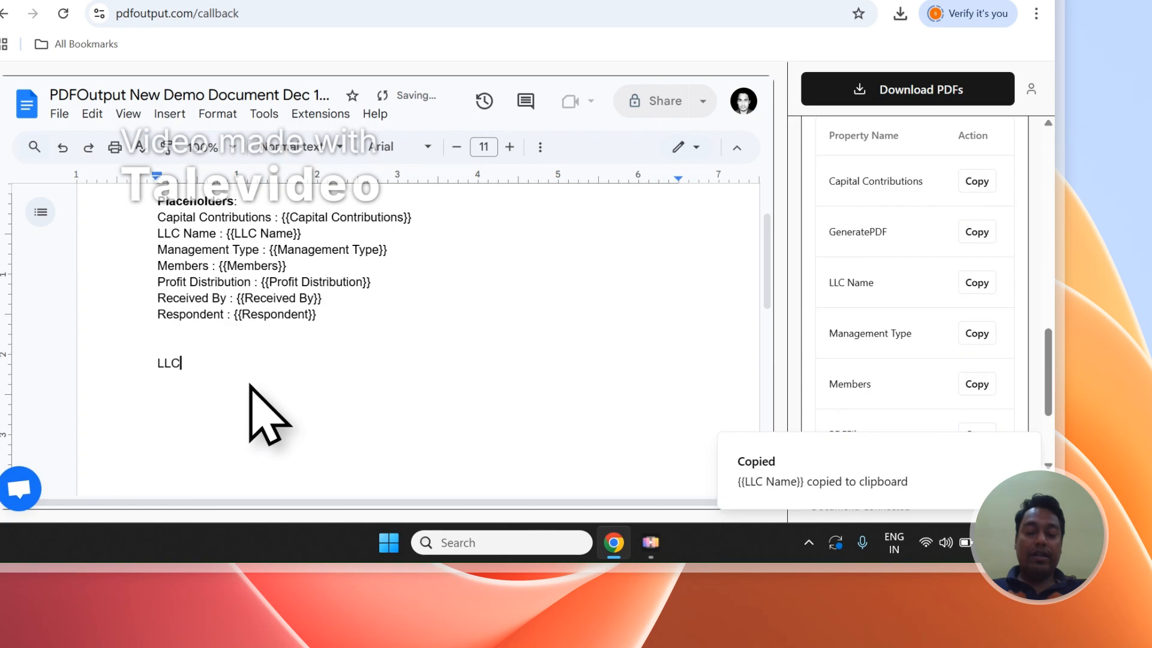
type("LLC Name -")
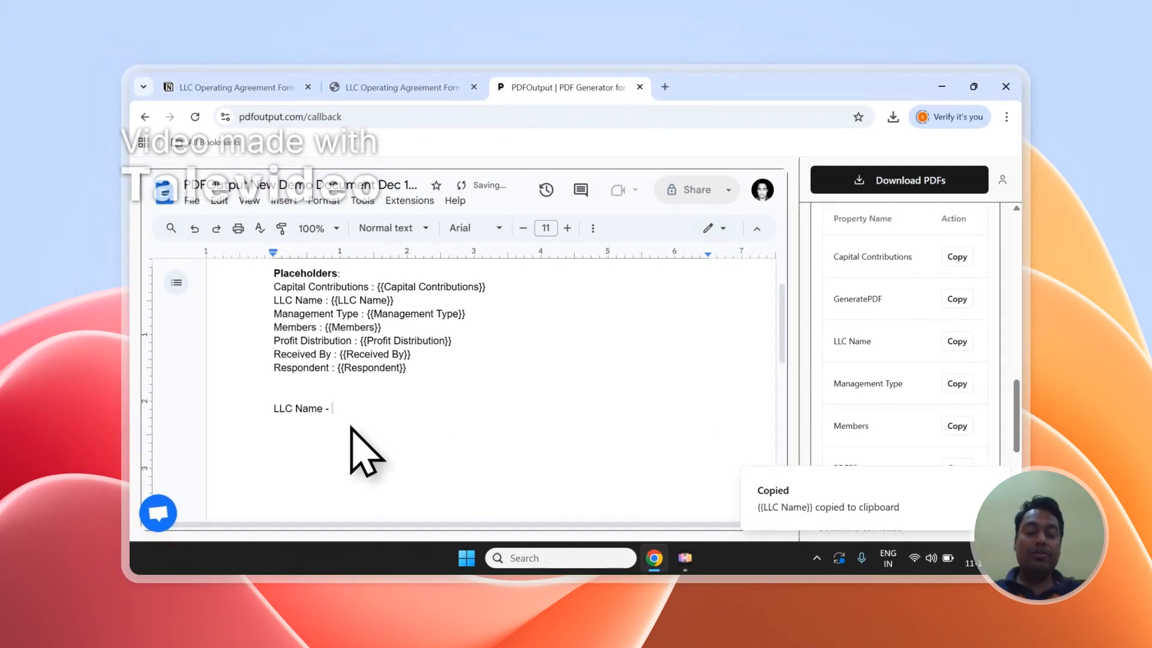
key("ctrl+v")
- Copy the Management Type placeholder and paste {{Management Type}} on its own line below the LLC Name line
scroll(948, 378, "up", 5)
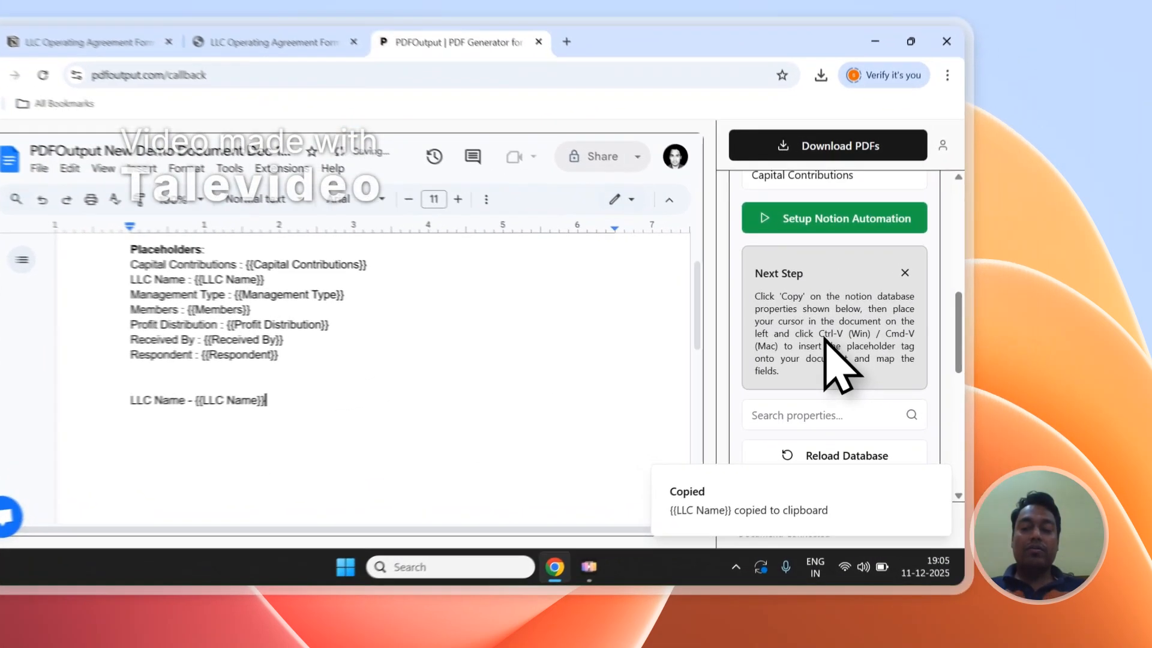
left_click_drag(892, 348, 855, 360)
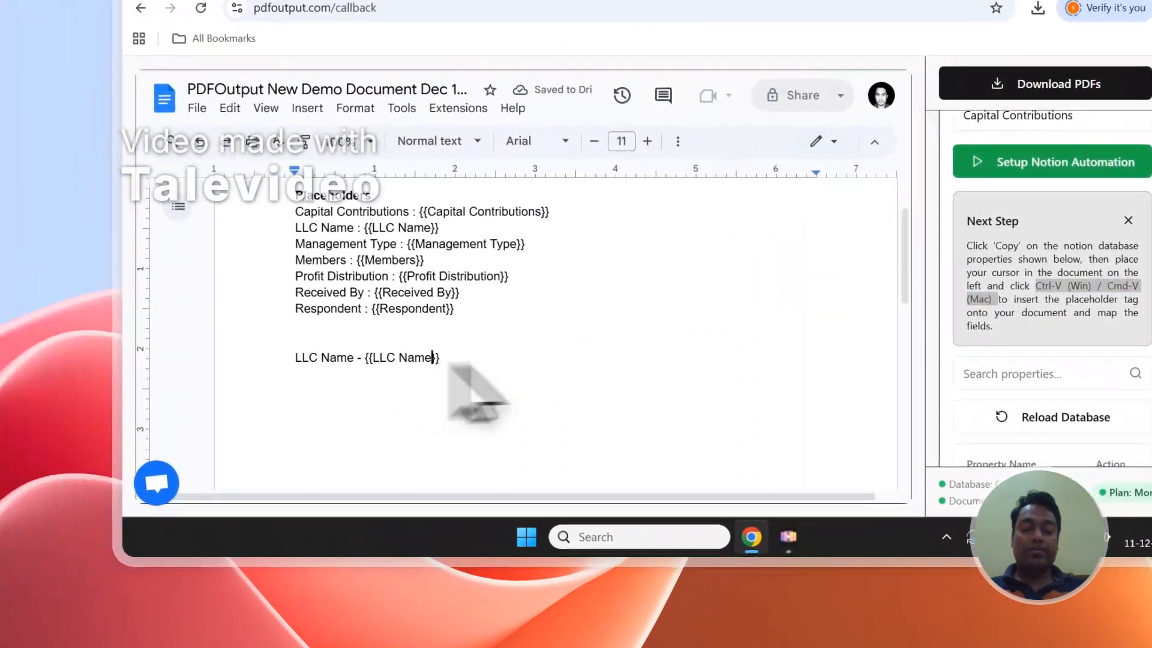
scroll(863, 414, "down", 4)
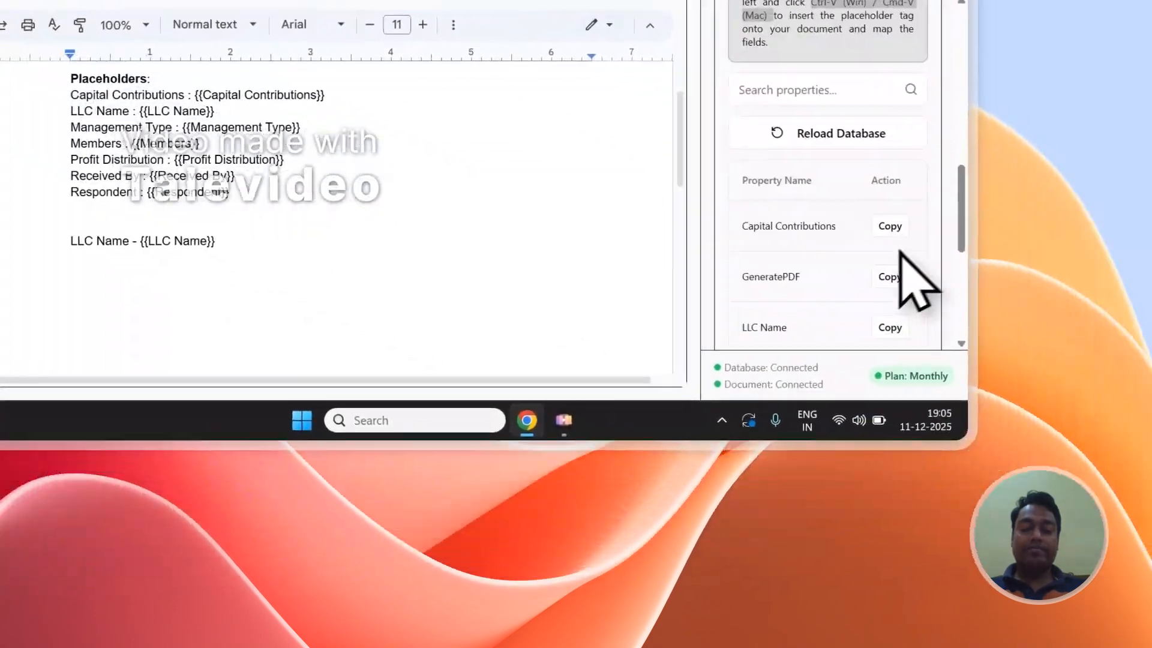
scroll(856, 220, "down", 2)
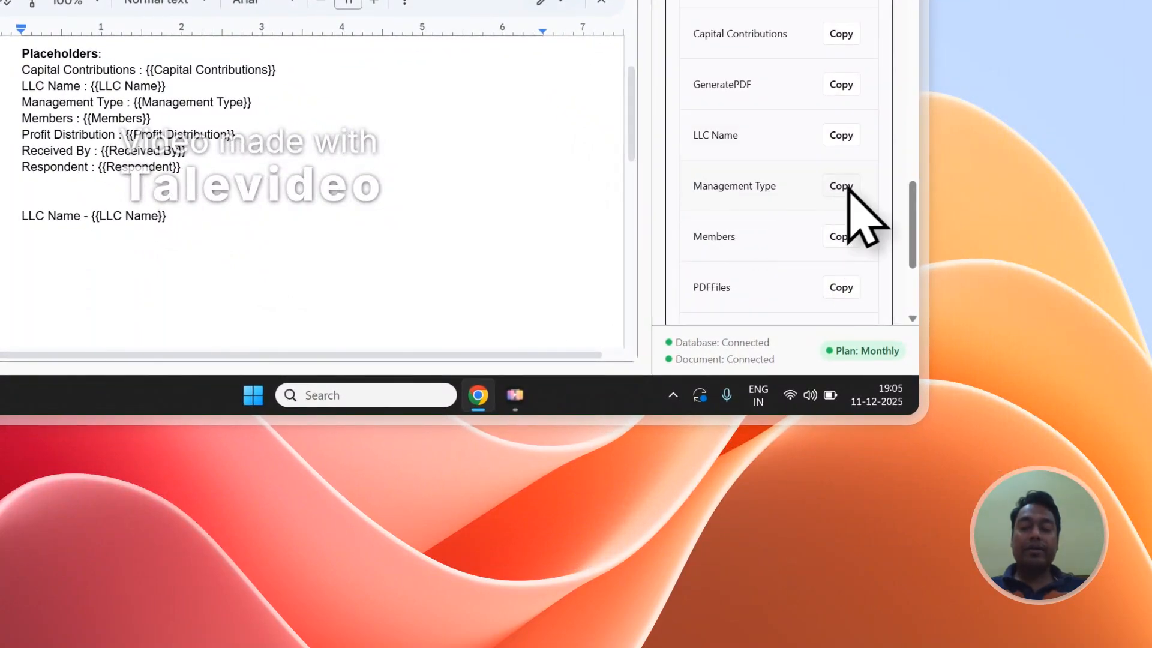
left_click(847, 187)
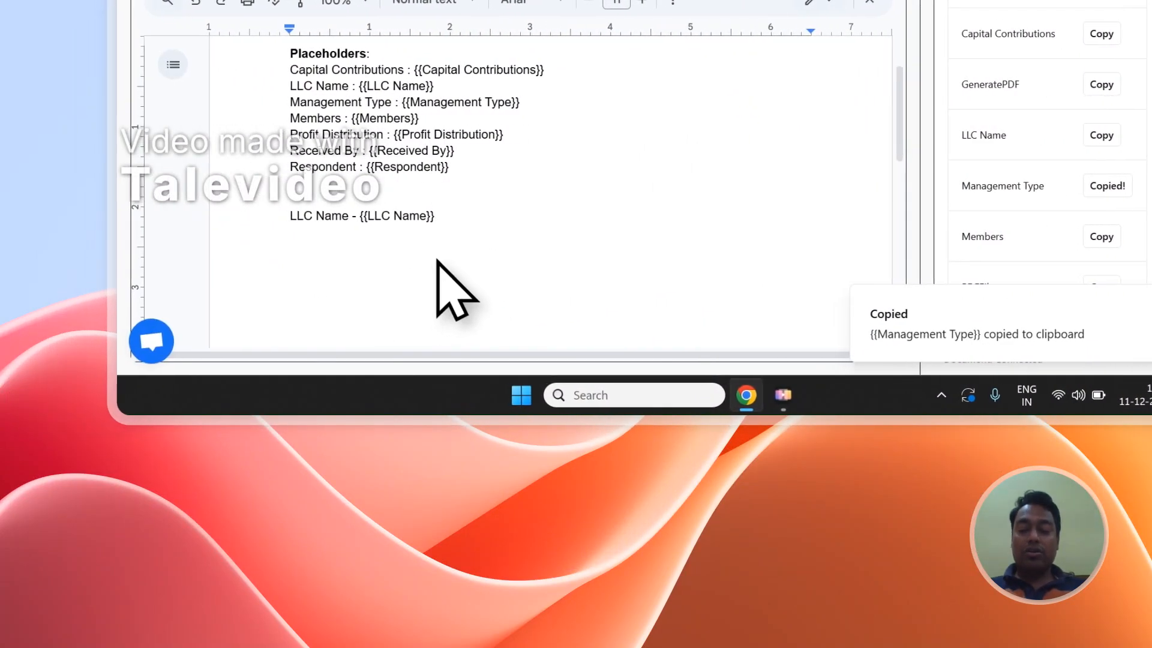
left_click(437, 261)
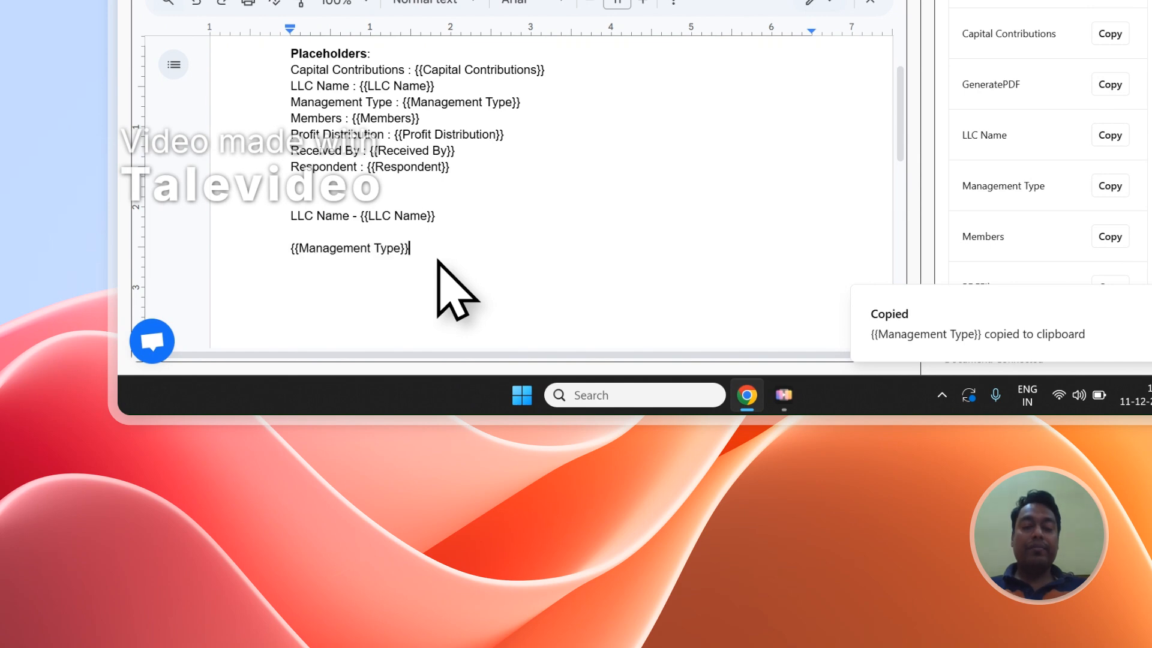
left_click_drag(436, 260, 273, 207)
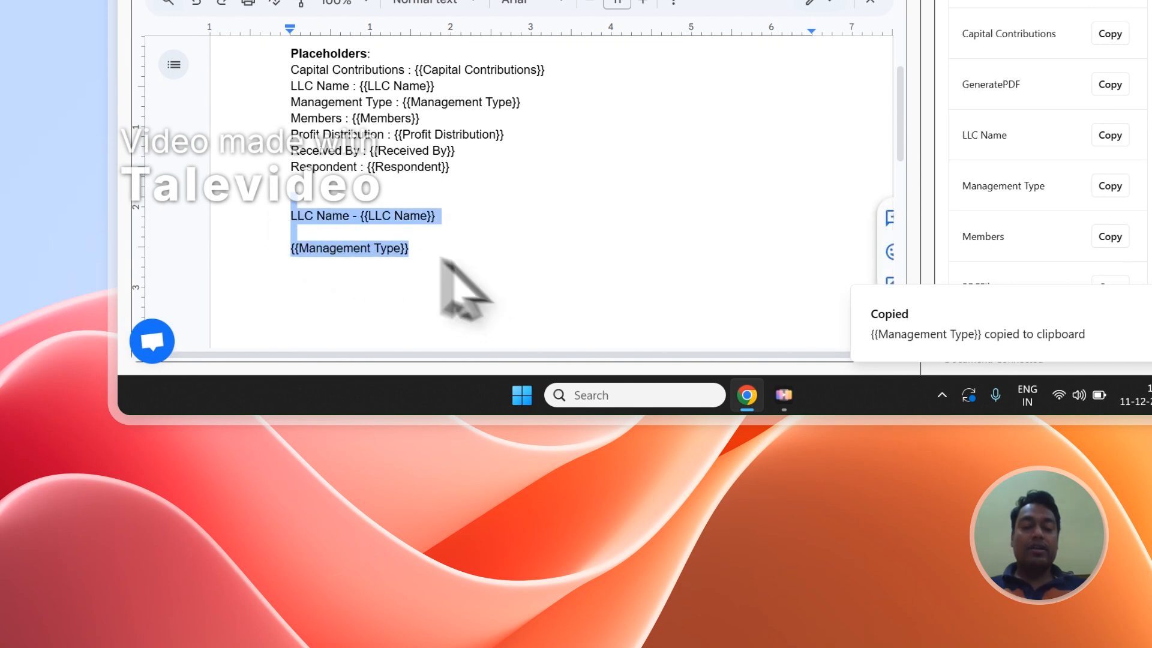
left_click(311, 200)
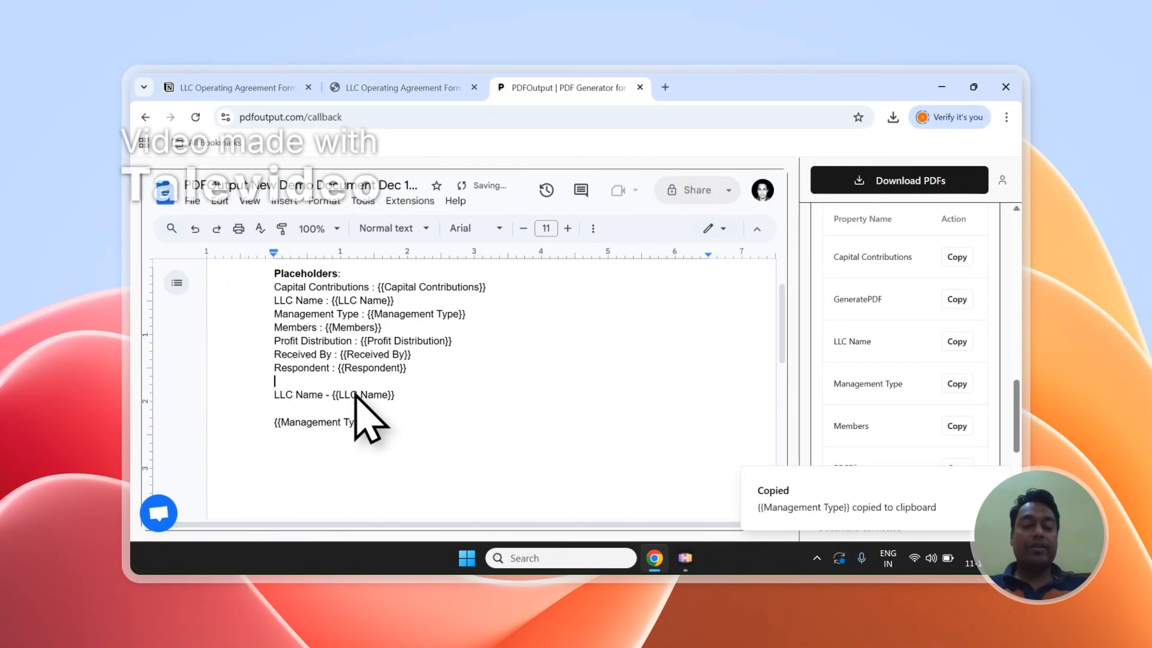
- Set the PDF File Name in the mapping section to the LLC Name property
scroll(1020, 411, "up", 3)
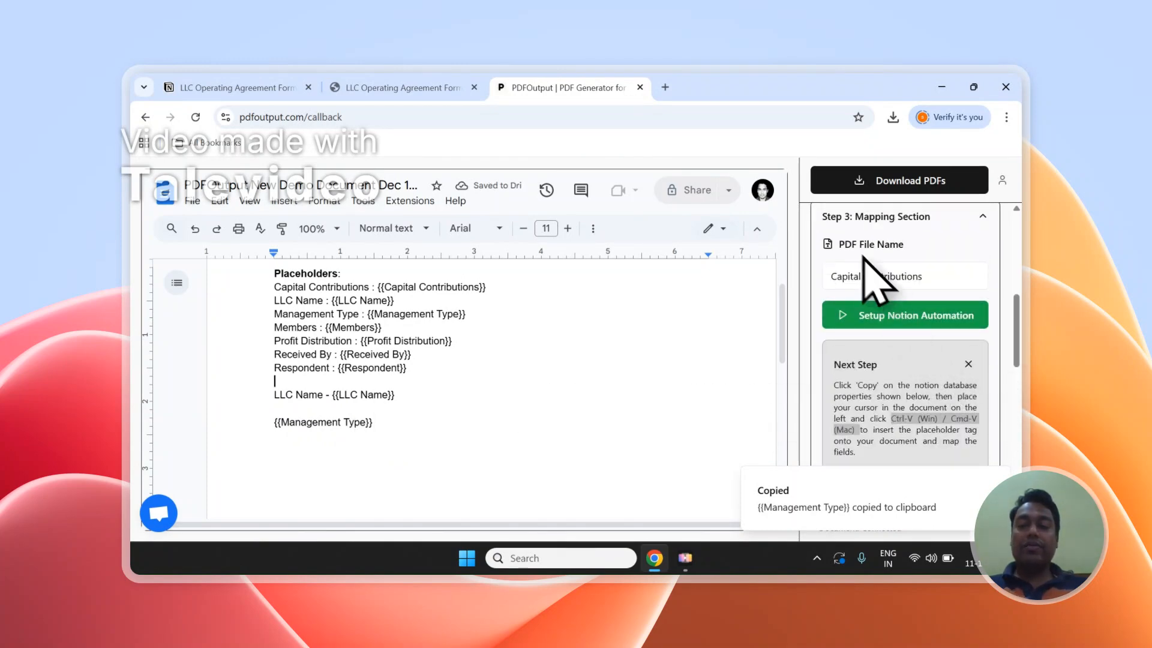
left_click(396, 87)
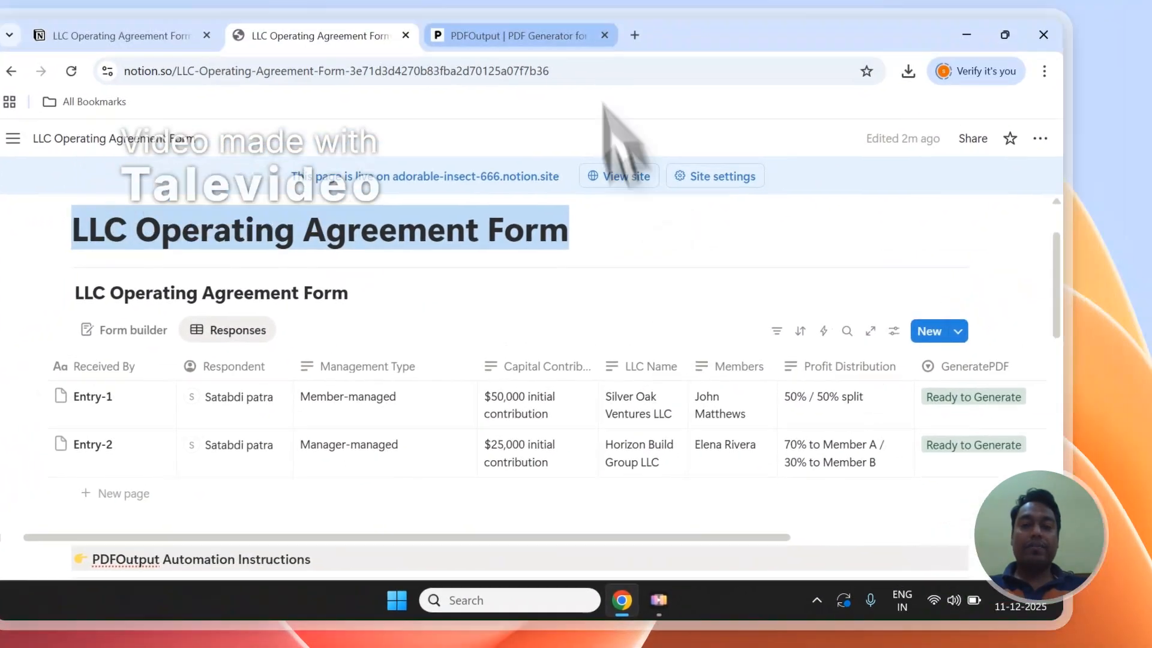
left_click(554, 37)
left_click(702, 378)
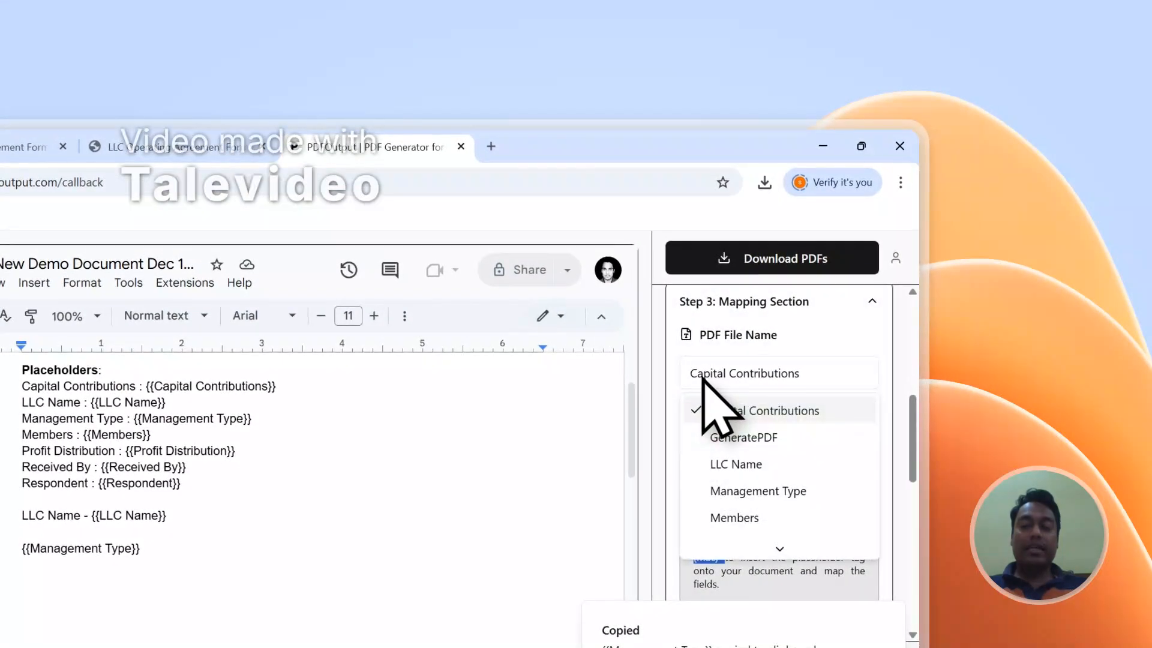
left_click(734, 465)
left_click(777, 336)
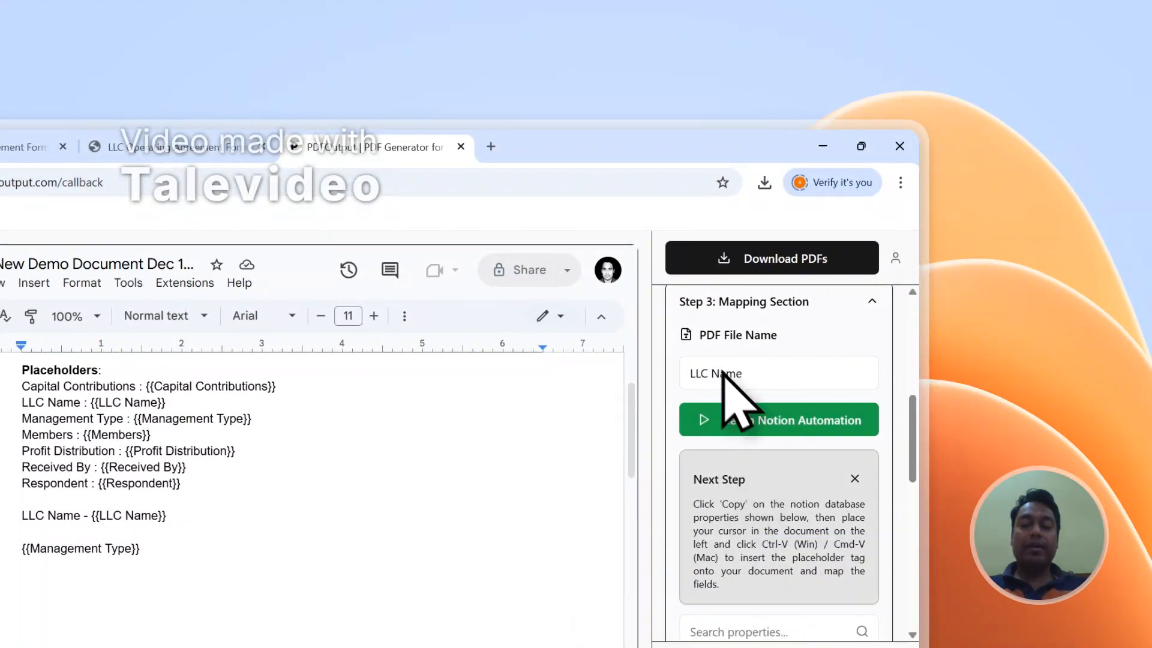
- Generate the PDFs for the database entries
scroll(733, 384, "up", 7)
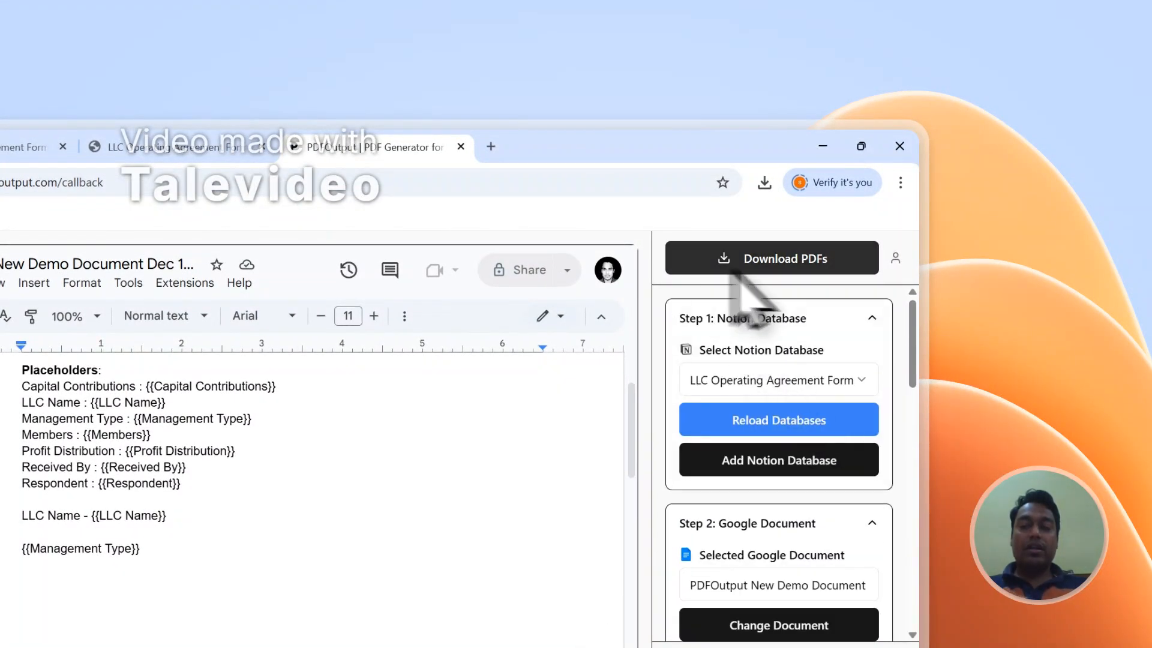
left_click(252, 149)
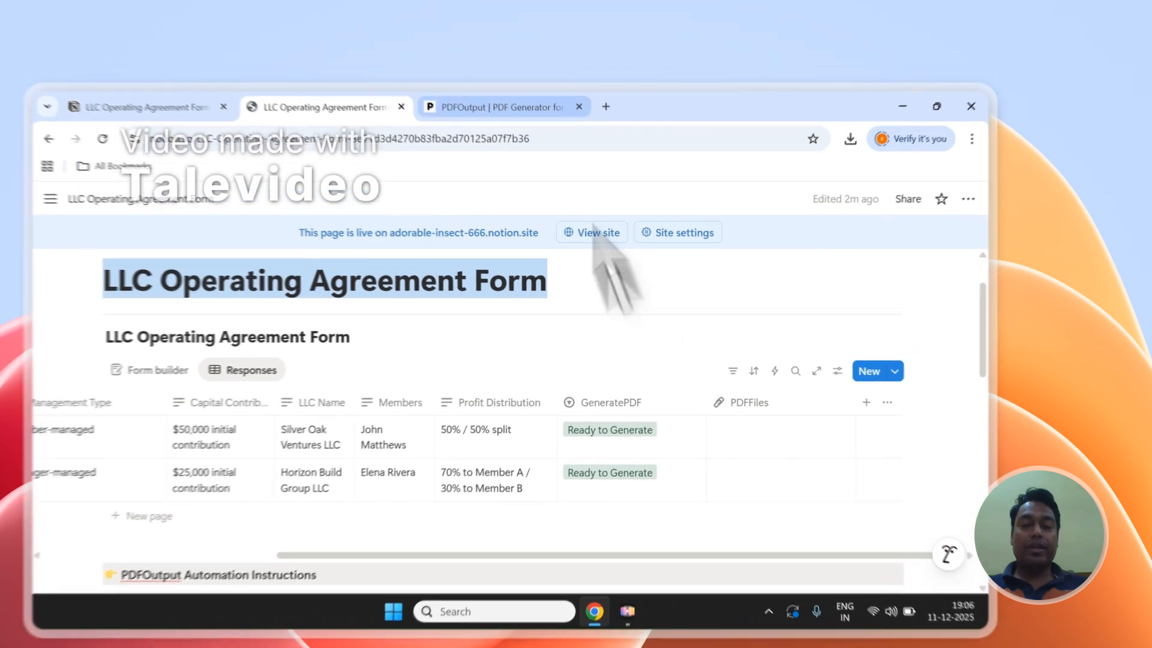
left_click(588, 90)
left_click(851, 189)
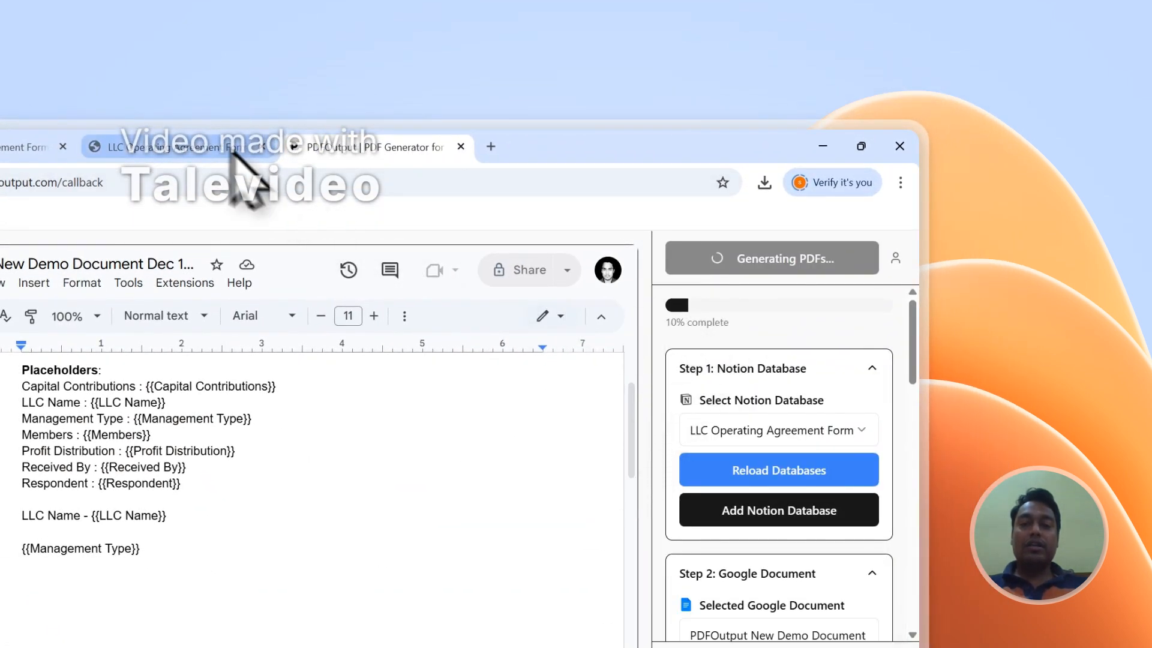
- Open the generated PDF files attached to the Horizon Build Group and Silver Oak Ventures entries in Notion
left_click(228, 151)
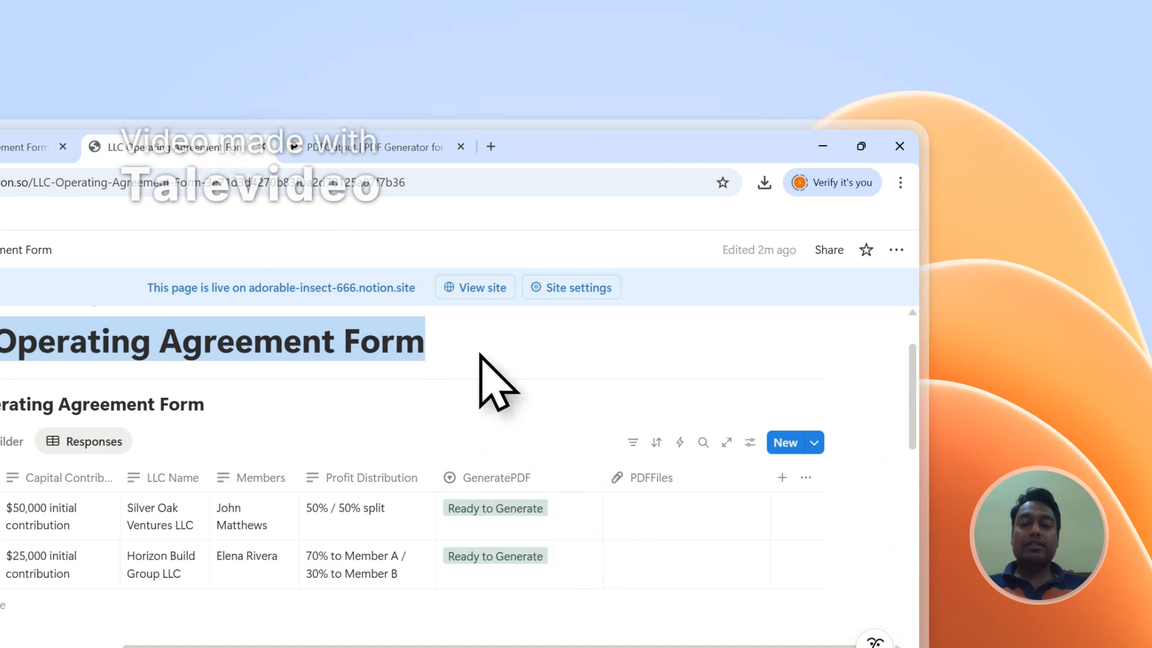
left_click(335, 343)
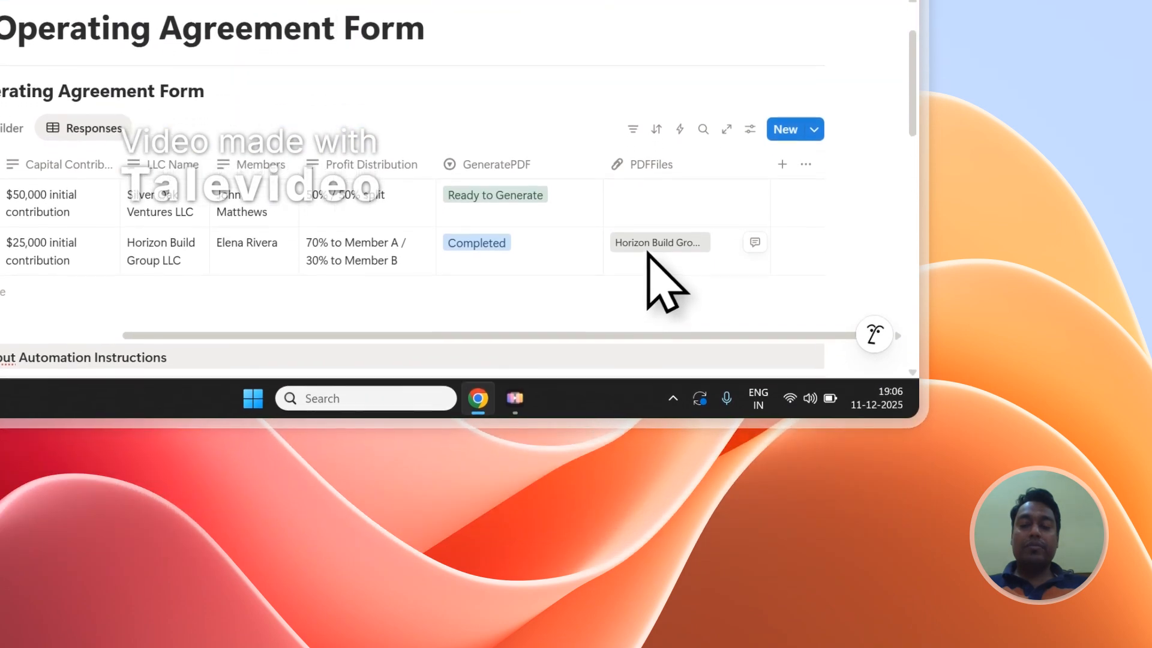
left_click(647, 247)
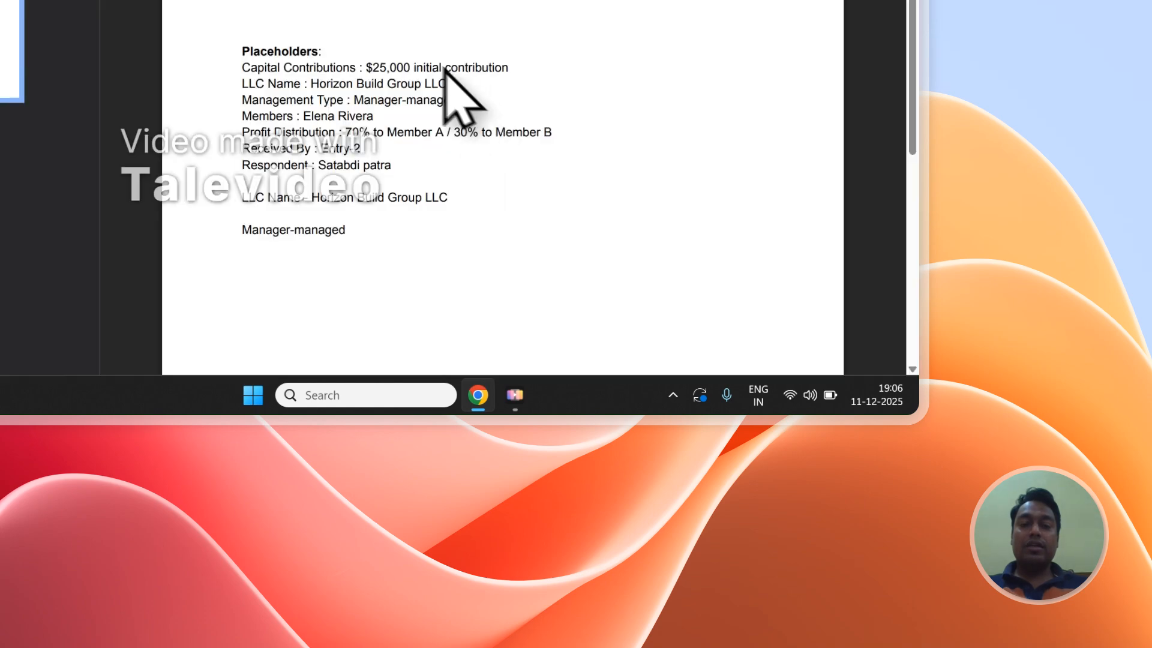
left_click_drag(252, 63, 366, 204)
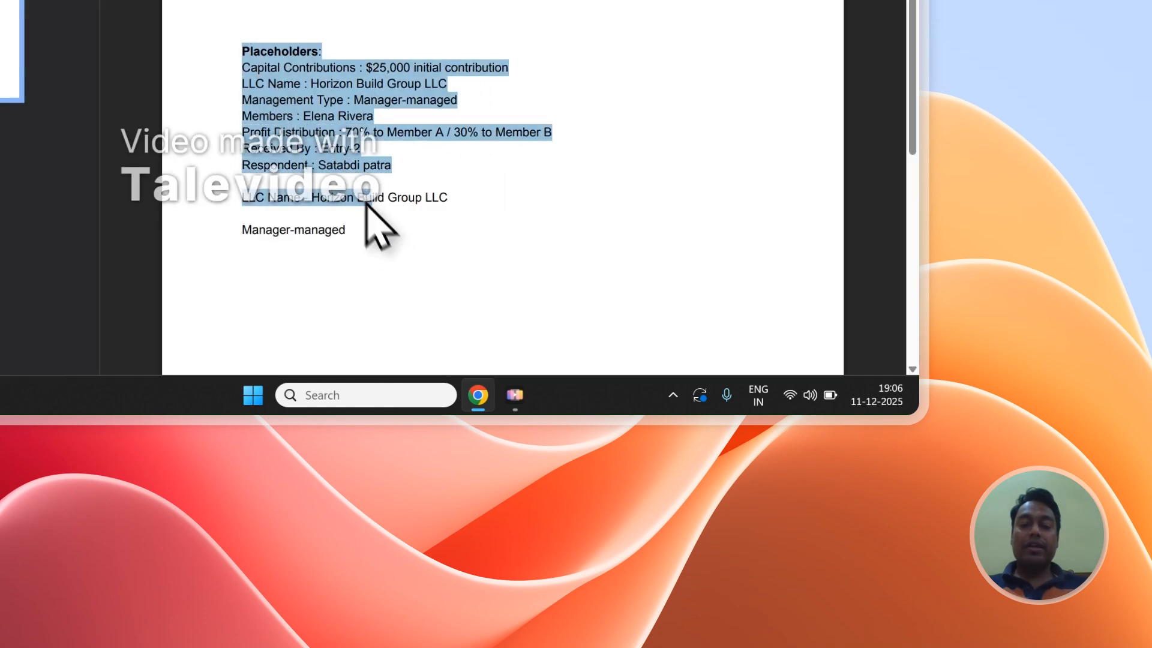
left_click(351, 227)
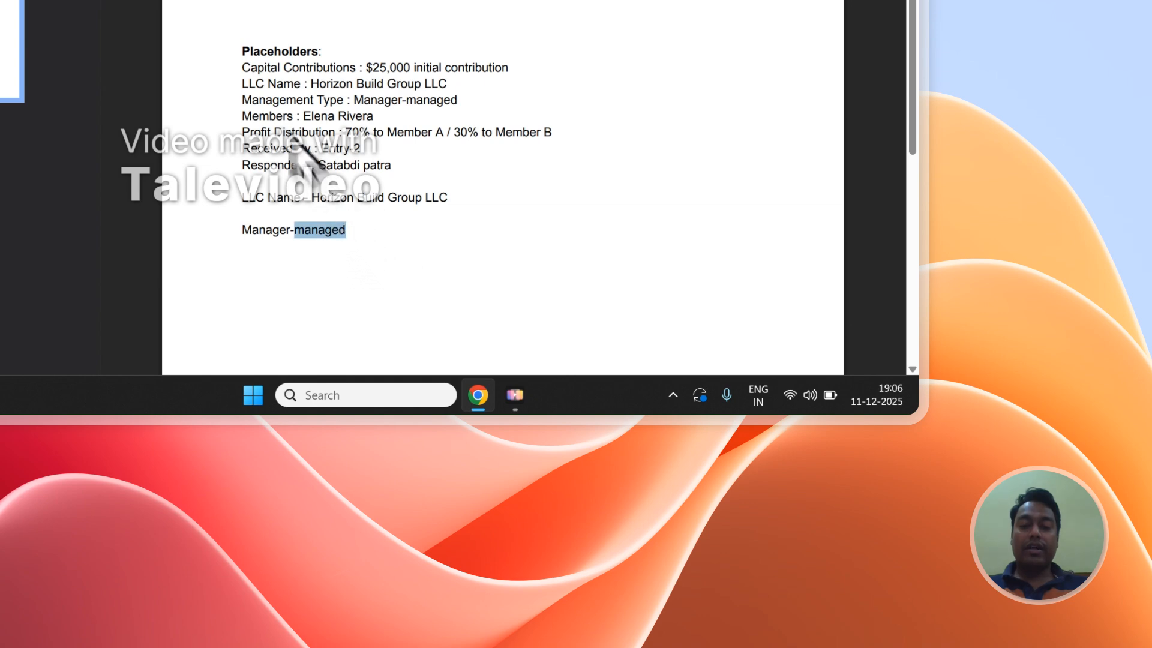
scroll(262, 63, "down", 1)
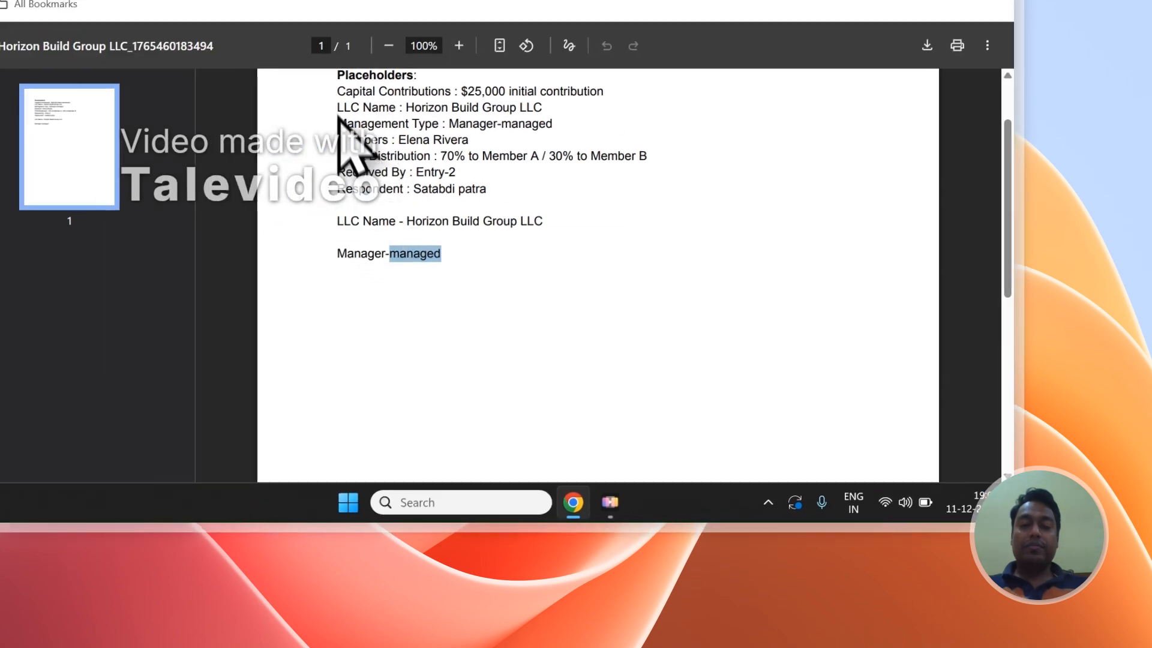
left_click_drag(504, 279, 635, 449)
scroll(642, 450, "up", 1)
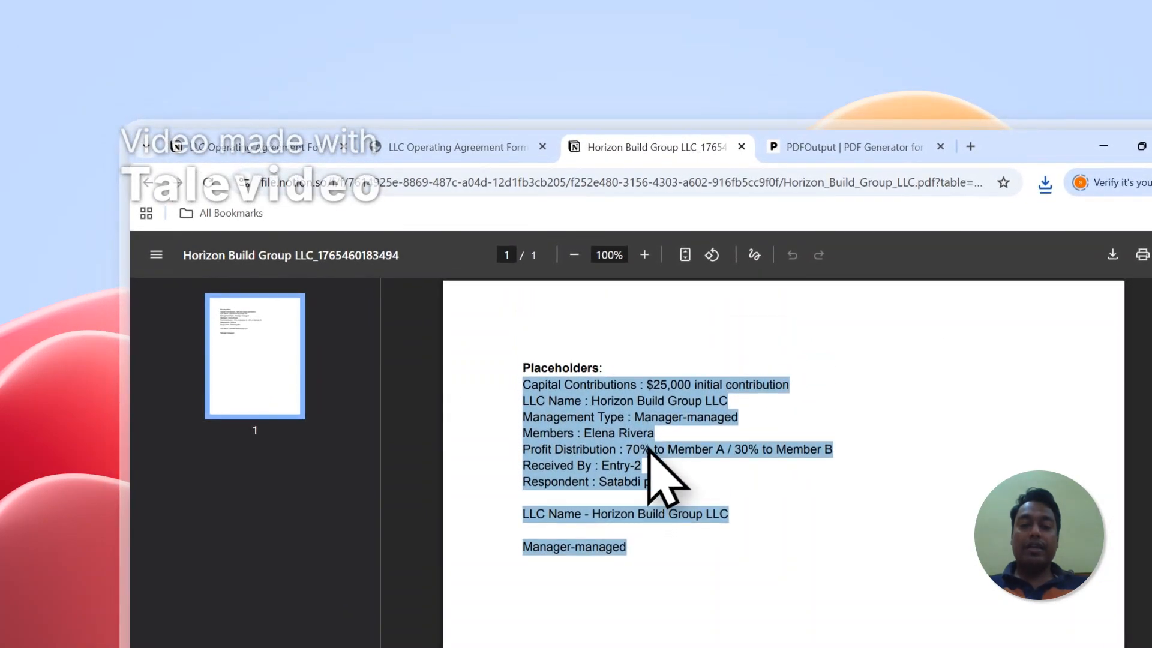
left_click(492, 146)
left_click(919, 507)
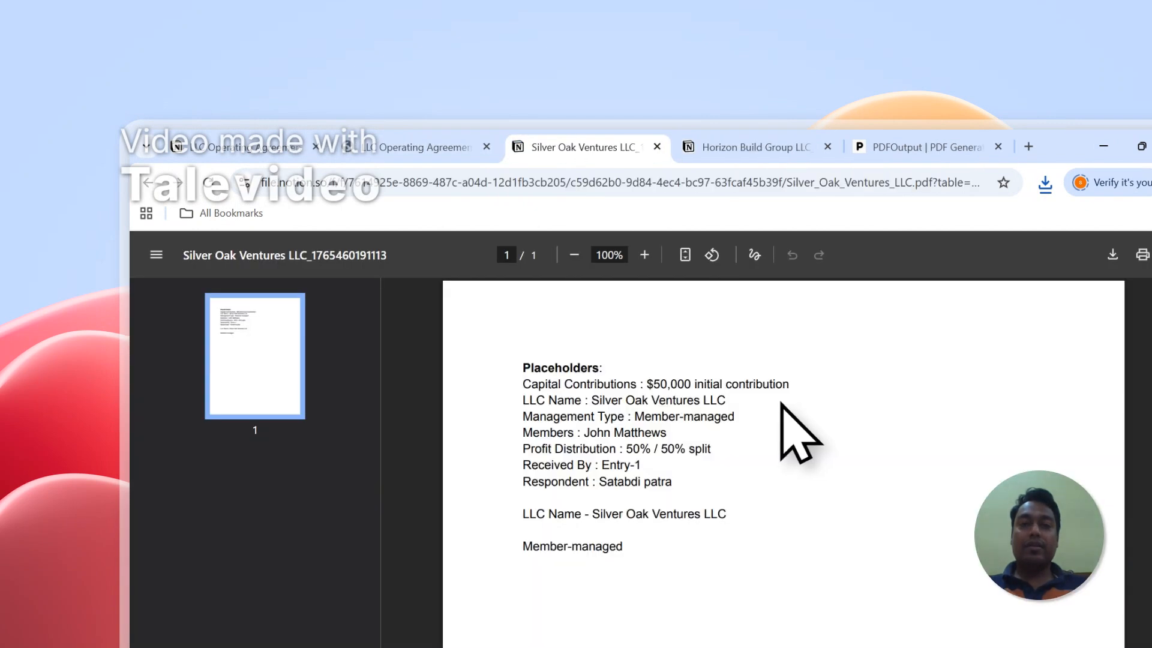
- Compare the filled-in values in the two generated PDFs and close their tabs
mouse_move(522, 384)
left_mouse_down()
mouse_move(645, 534)
mouse_move(627, 547)
mouse_move(532, 393)
left_mouse_up()
left_click(713, 139)
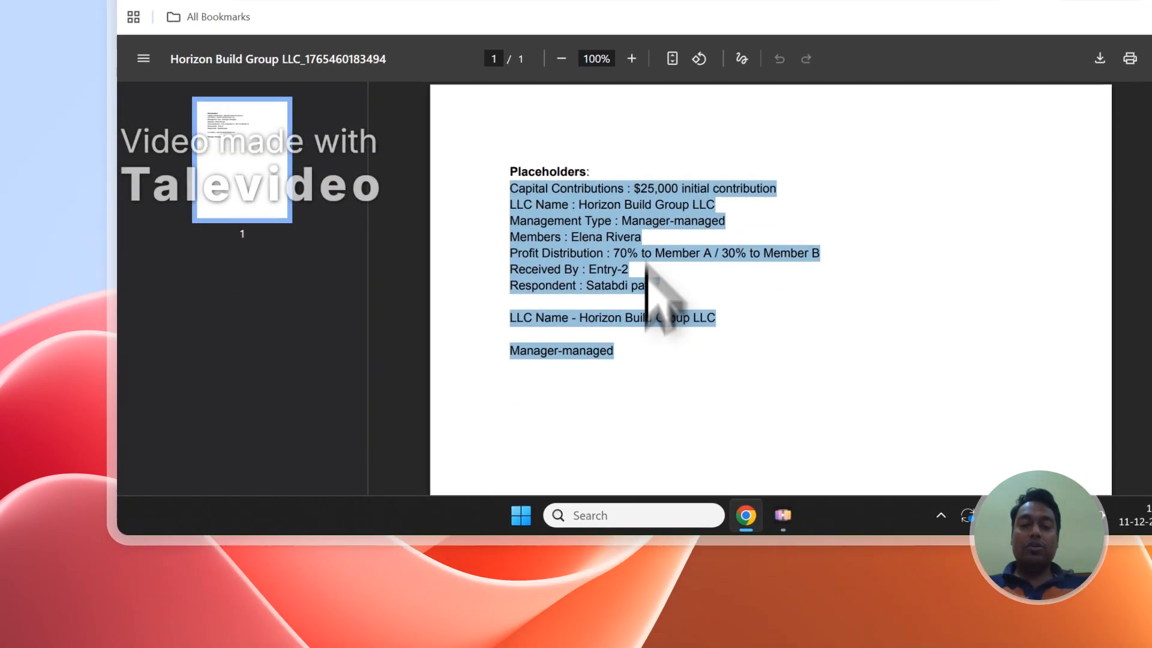
left_click(630, 450)
left_click(579, 147)
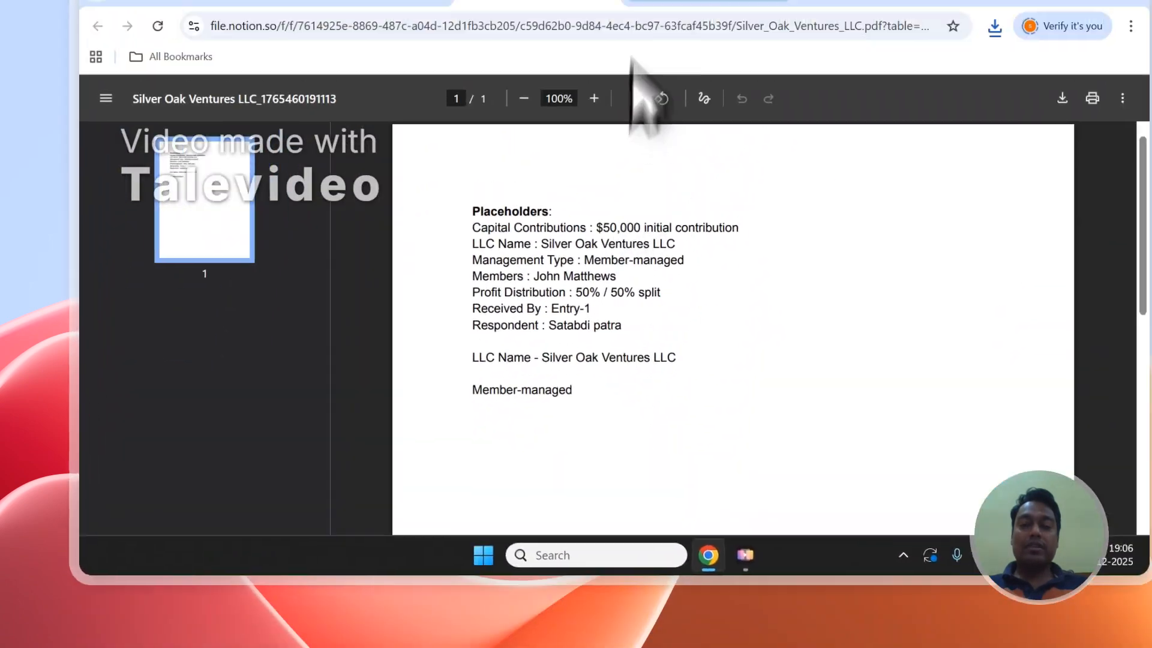
left_click(669, 145)
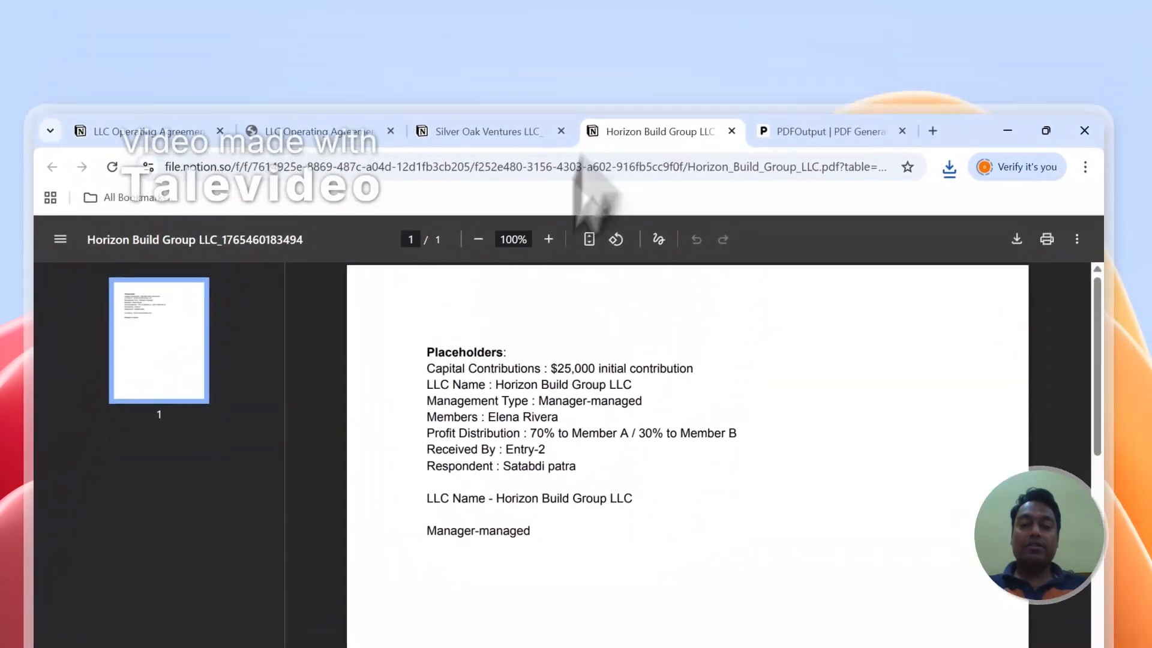
left_click(561, 131)
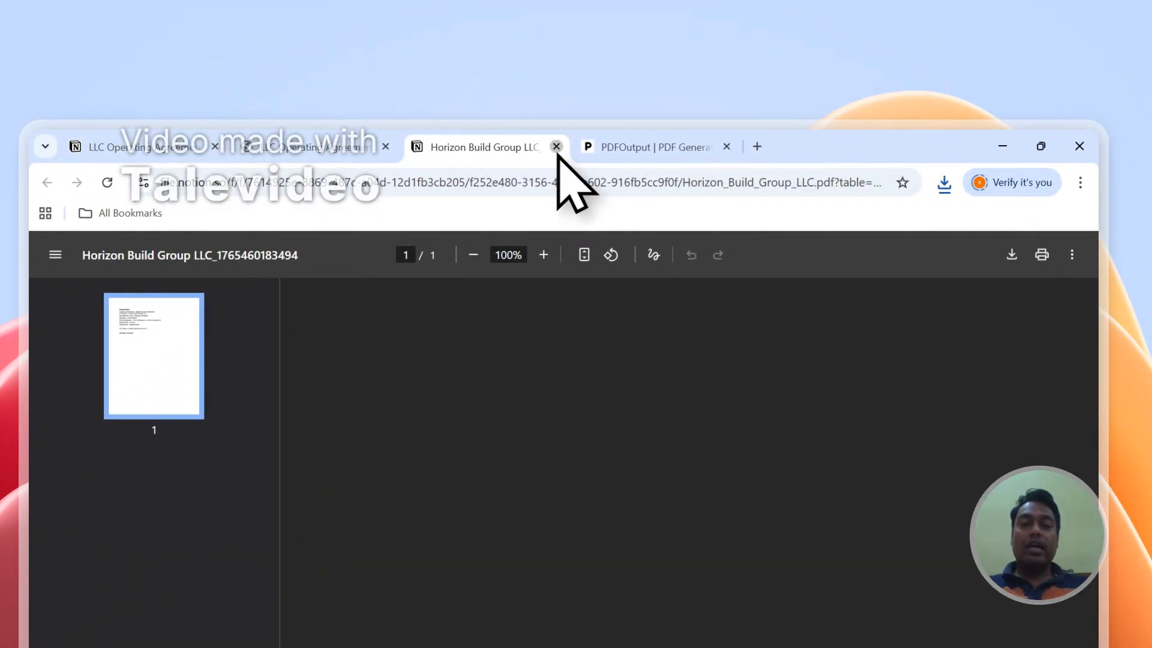
left_click(556, 146)
- Set up the Notion automation for generating PDFs
scroll(912, 474, "down", 2)
scroll(918, 465, "up", 2)
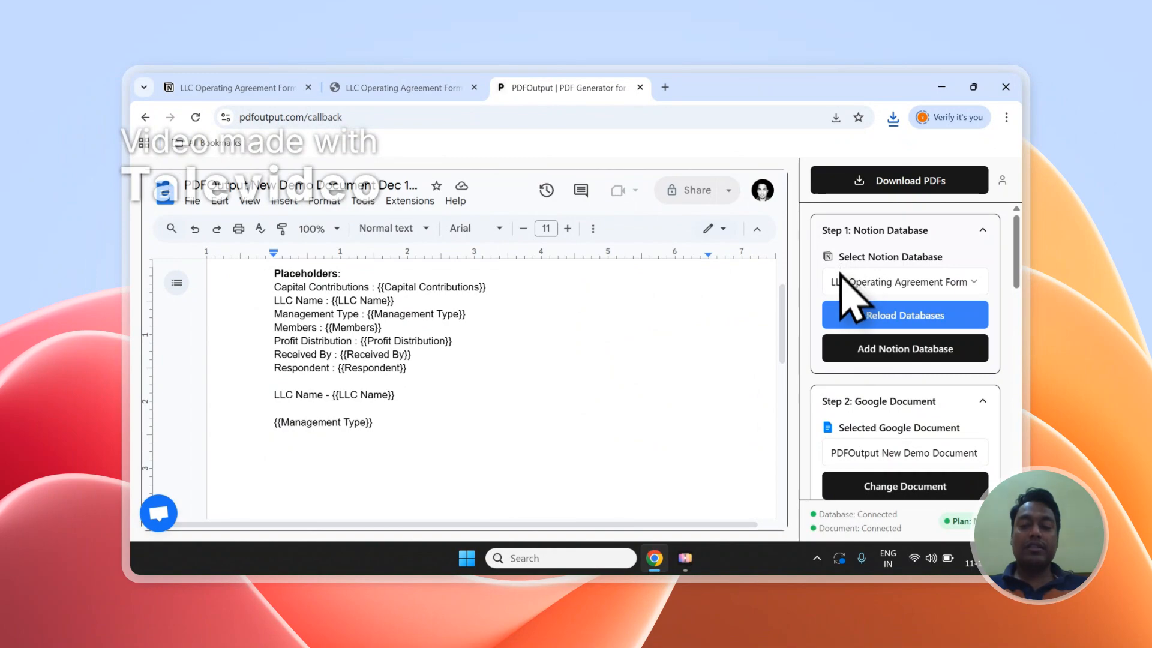
scroll(845, 291, "down", 5)
left_click(894, 360)
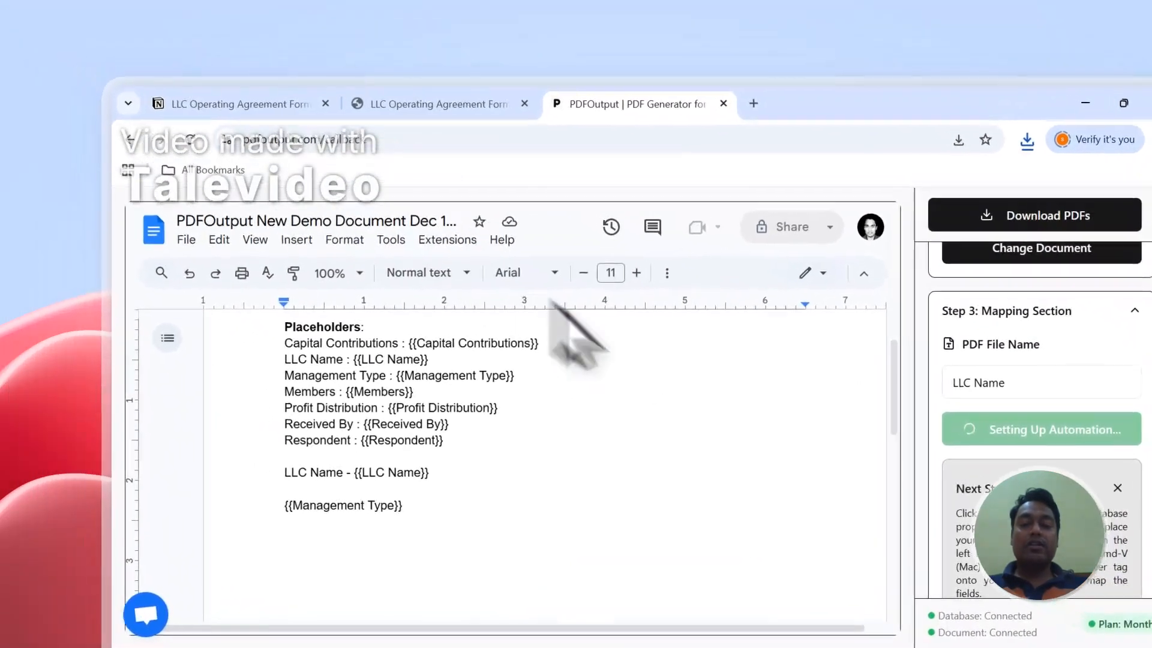
- Set the new form response's GeneratePDF status to Ready to Generate in the Notion database
left_click(466, 115)
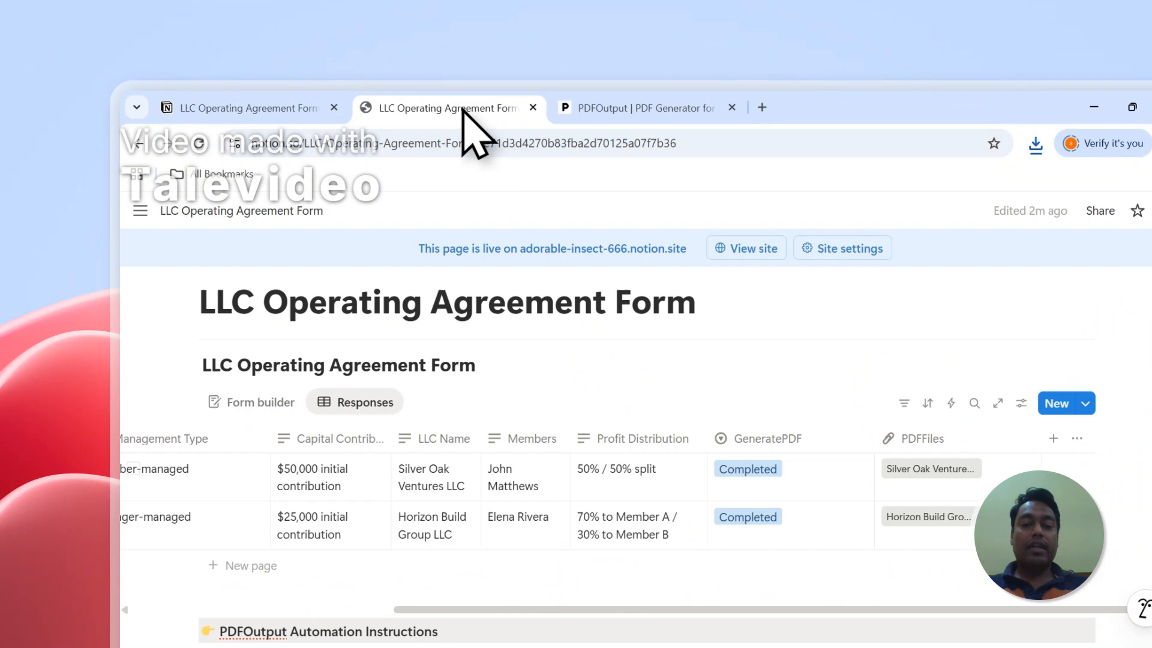
left_click(316, 102)
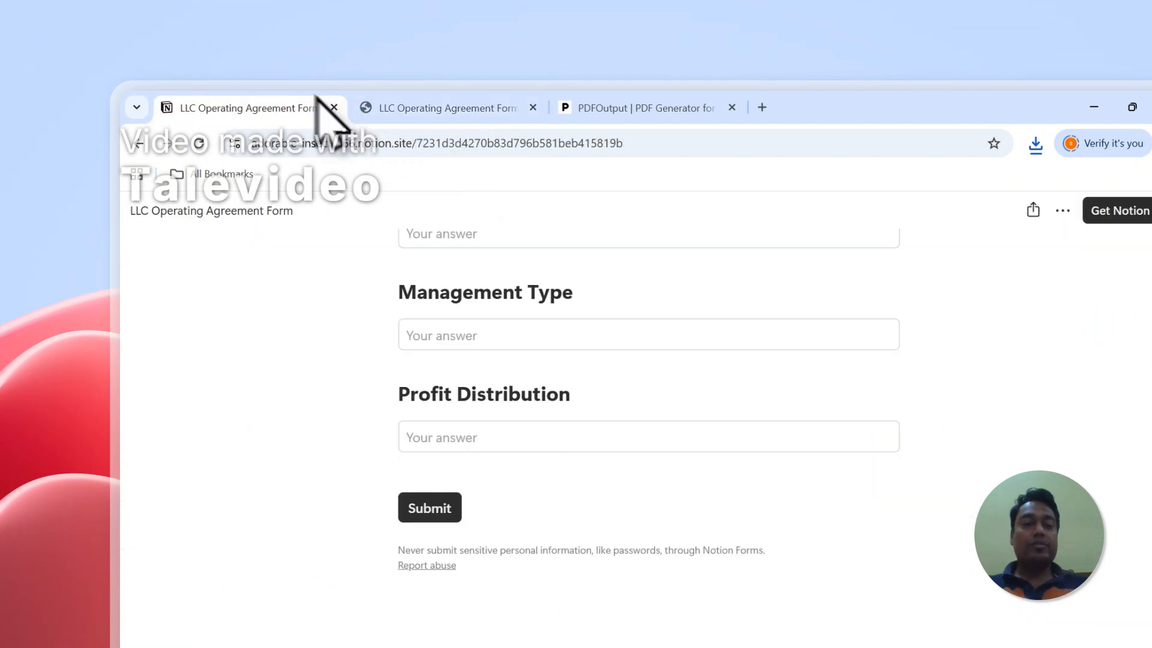
left_click(447, 108)
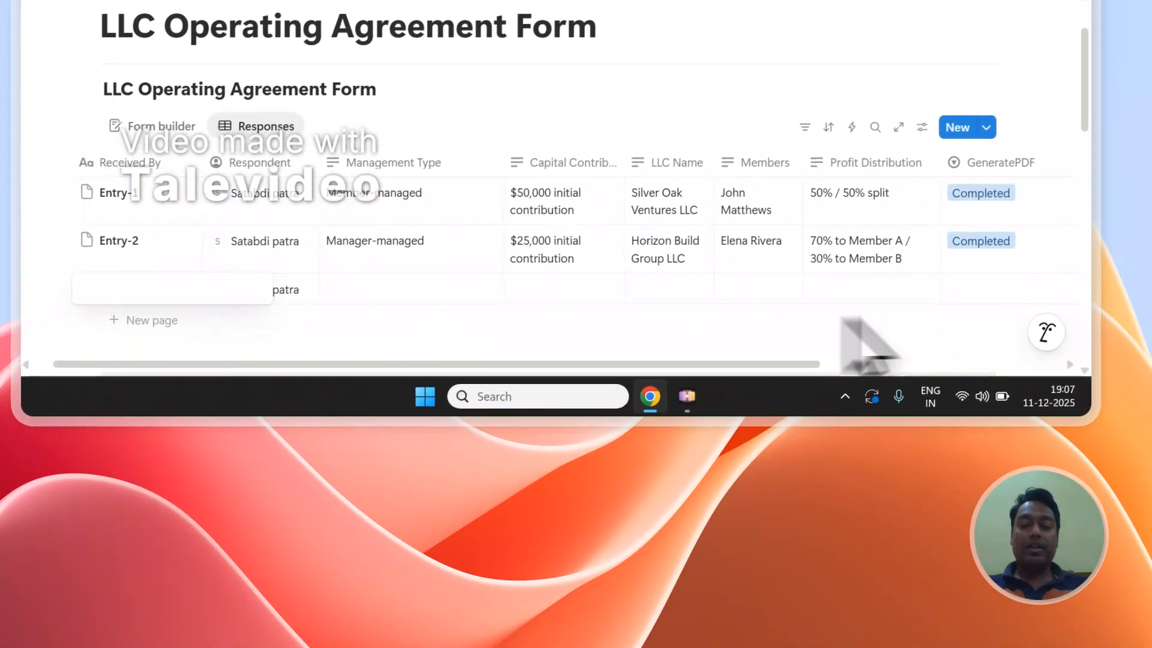
left_click(983, 299)
left_click(920, 192)
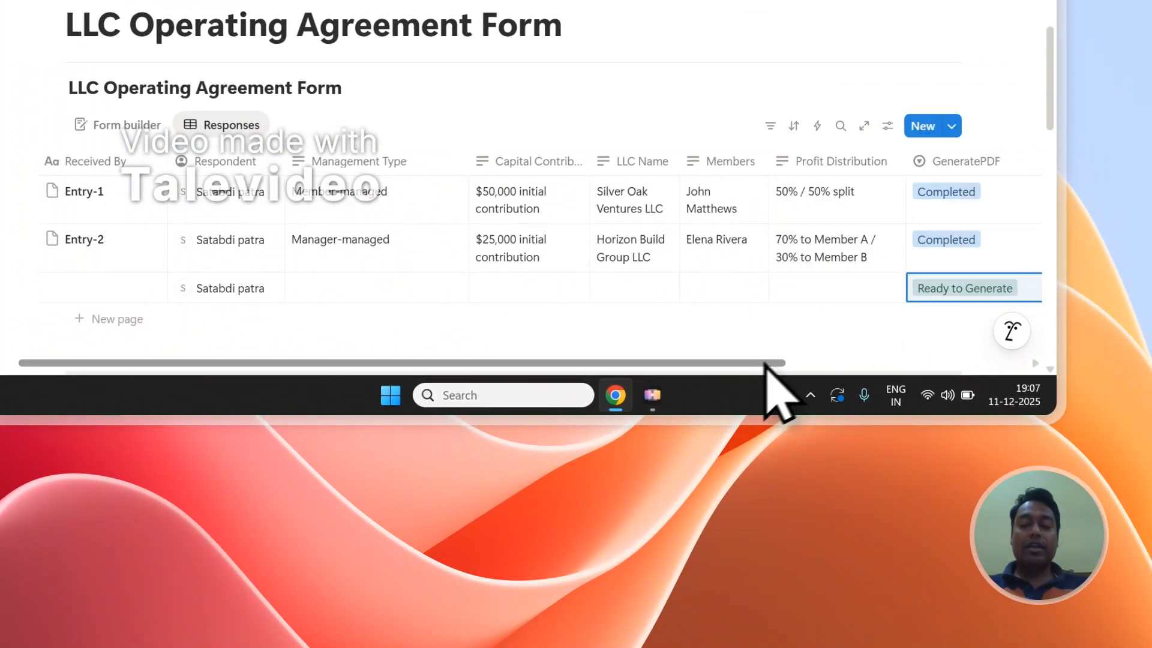
left_click_drag(766, 363, 971, 361)
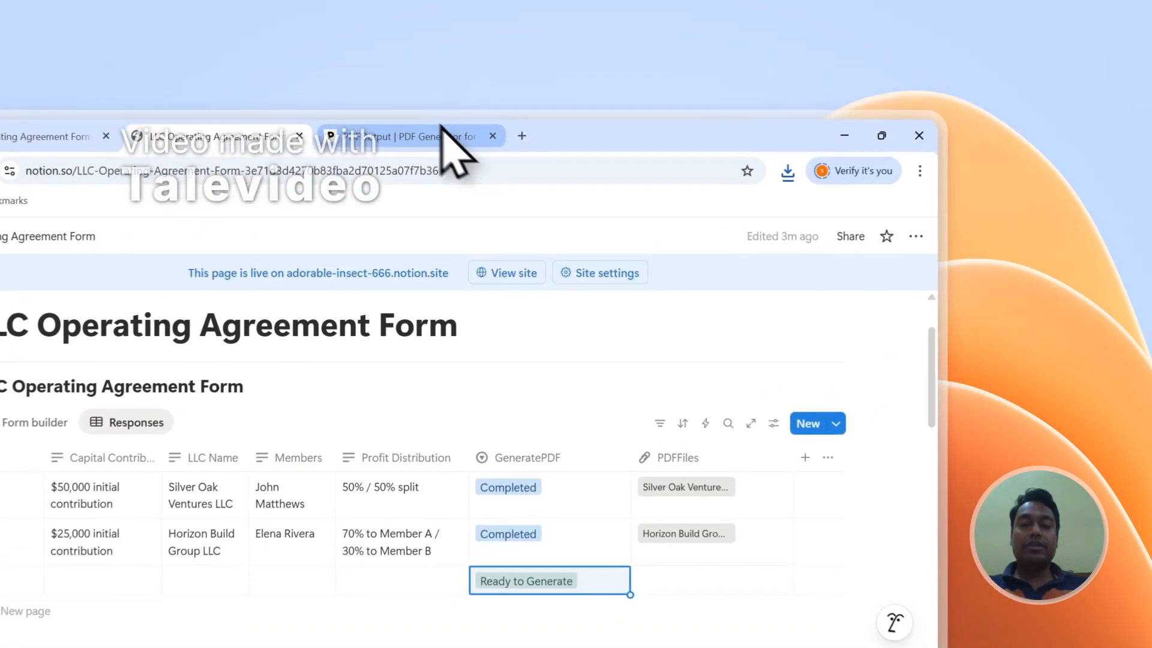
- Review the PDFOutput mapping setup panels and the Notion database row marked Ready to Generate
left_click(594, 88)
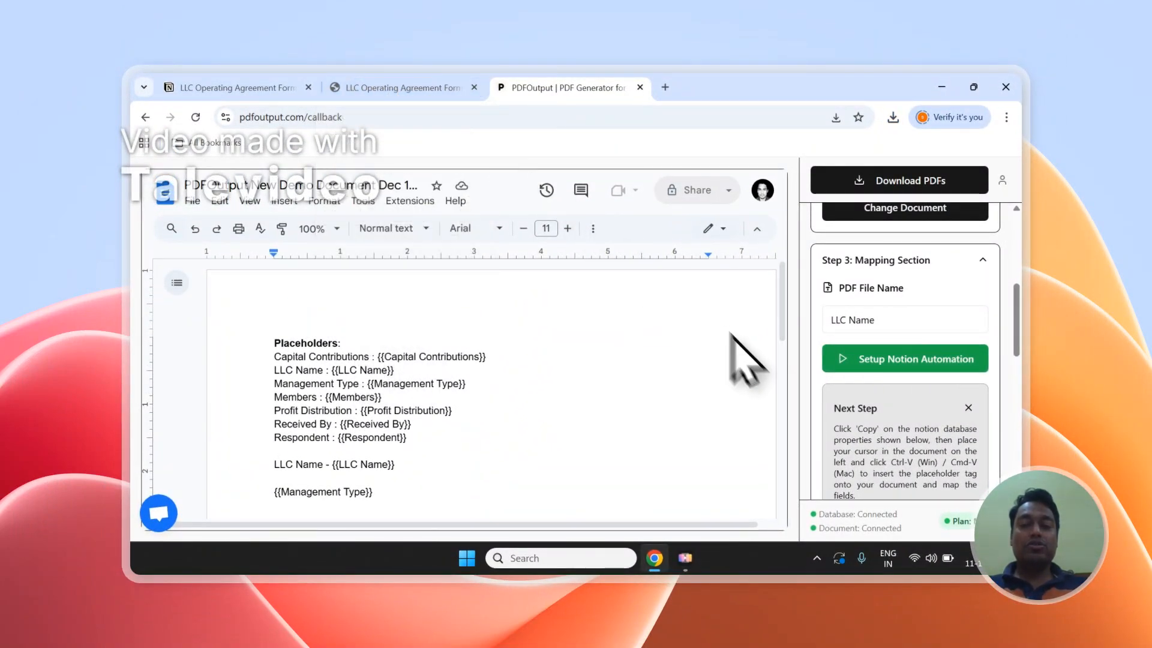
scroll(917, 390, "up", 4)
scroll(924, 390, "up", 2)
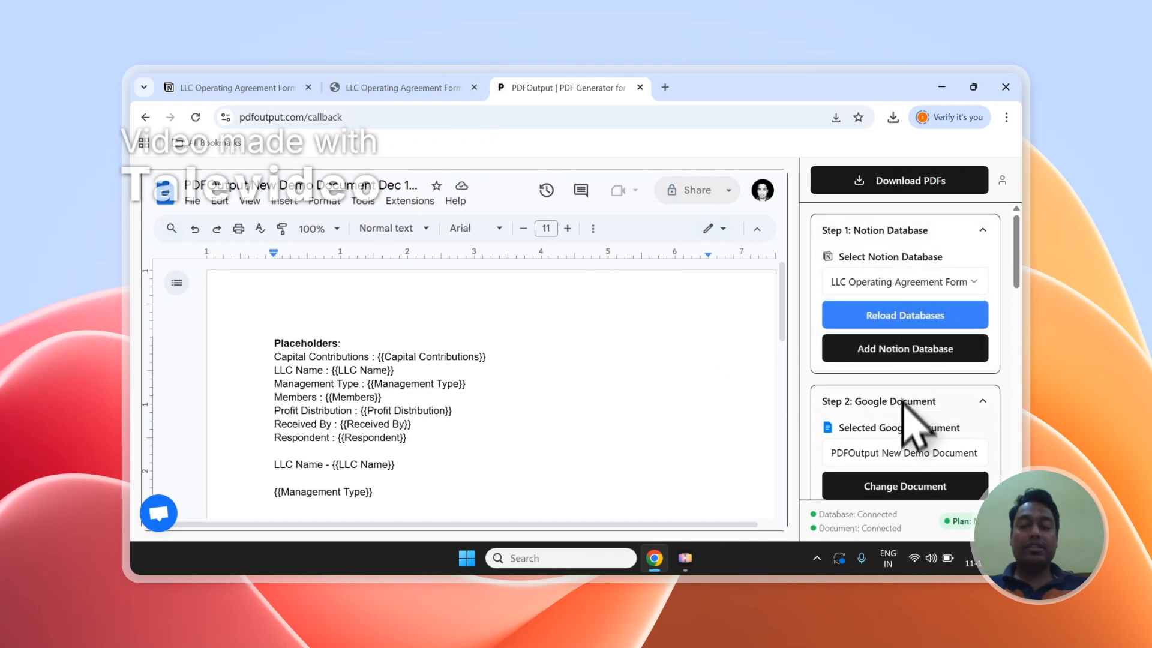
scroll(903, 403, "down", 5)
left_click(428, 86)
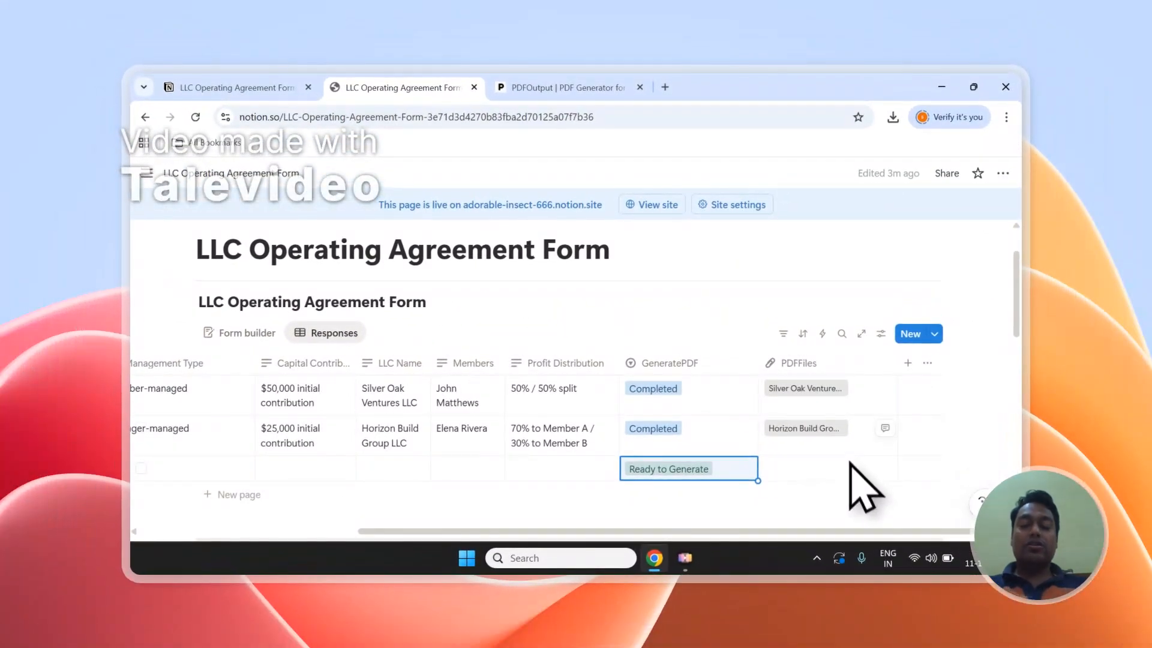
left_click(712, 322)
scroll(711, 320, "down", 1)
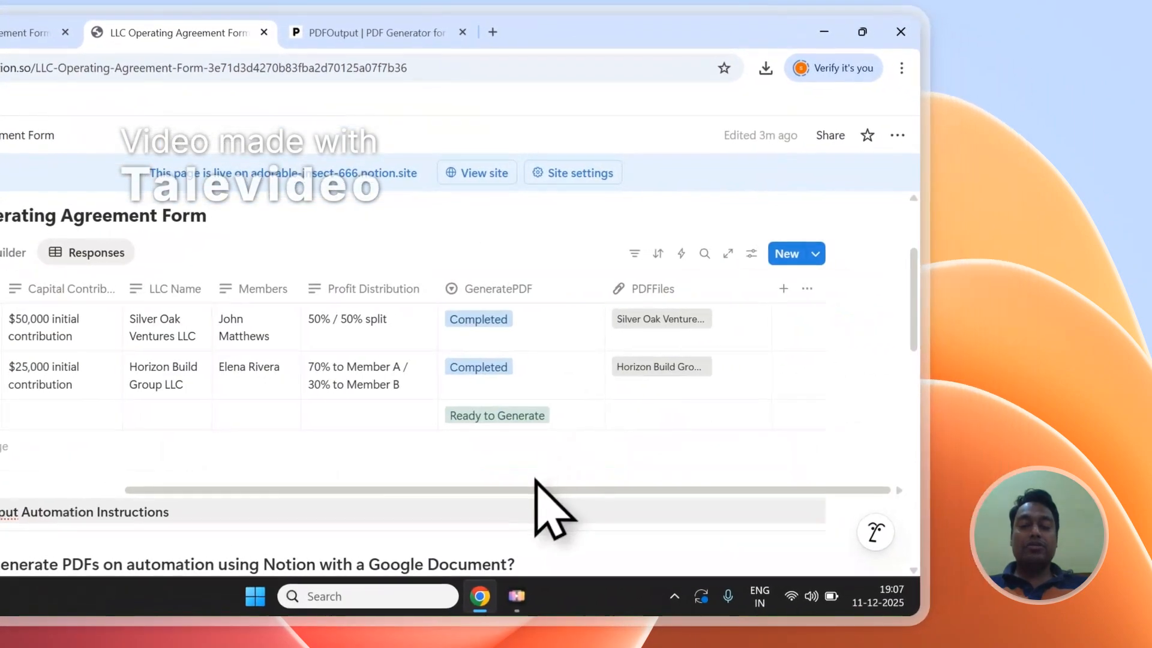
scroll(702, 447, "up", 1)
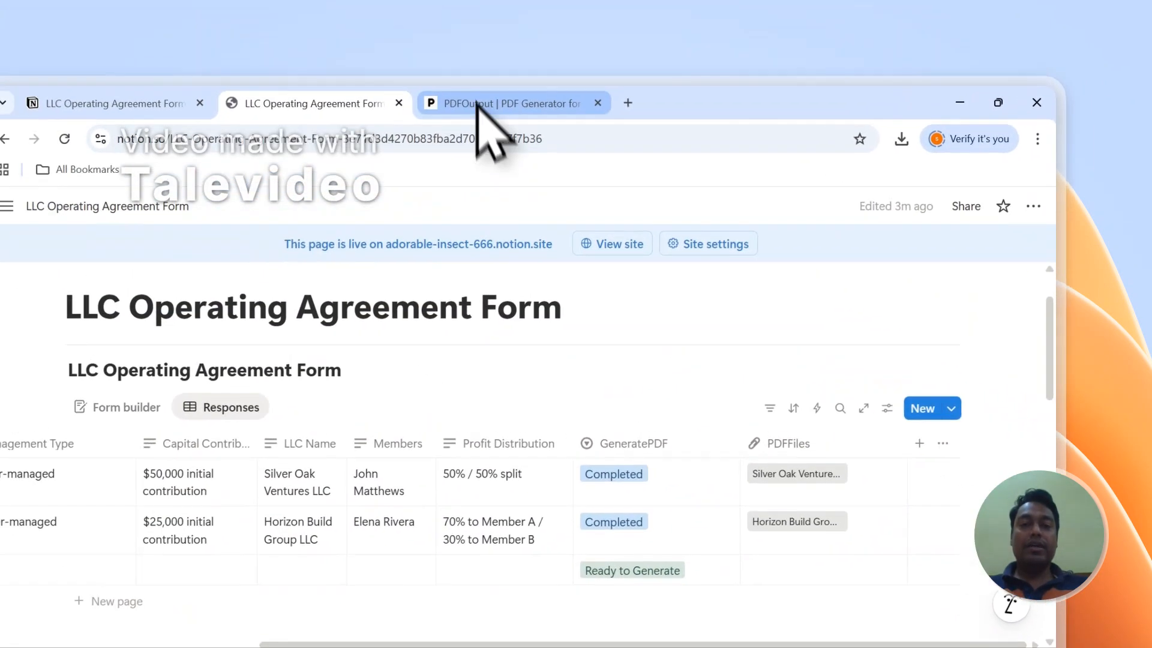
- Sign out of the PDFOutput account from the account menu
left_click(336, 32)
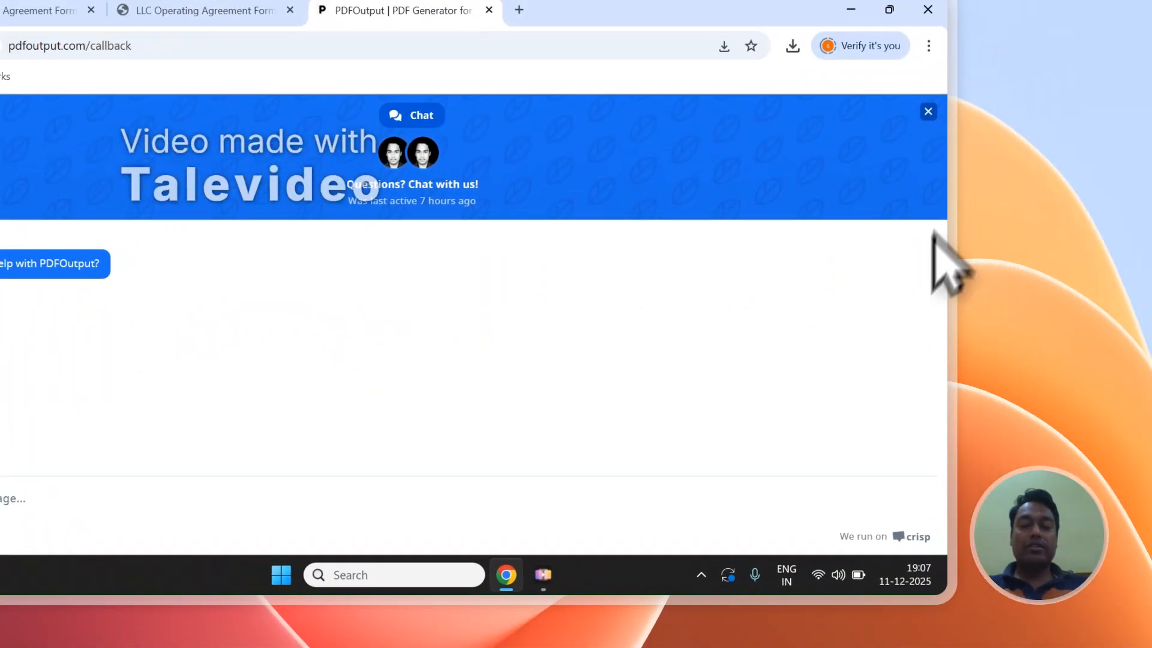
left_click(1138, 22)
left_click(1134, 32)
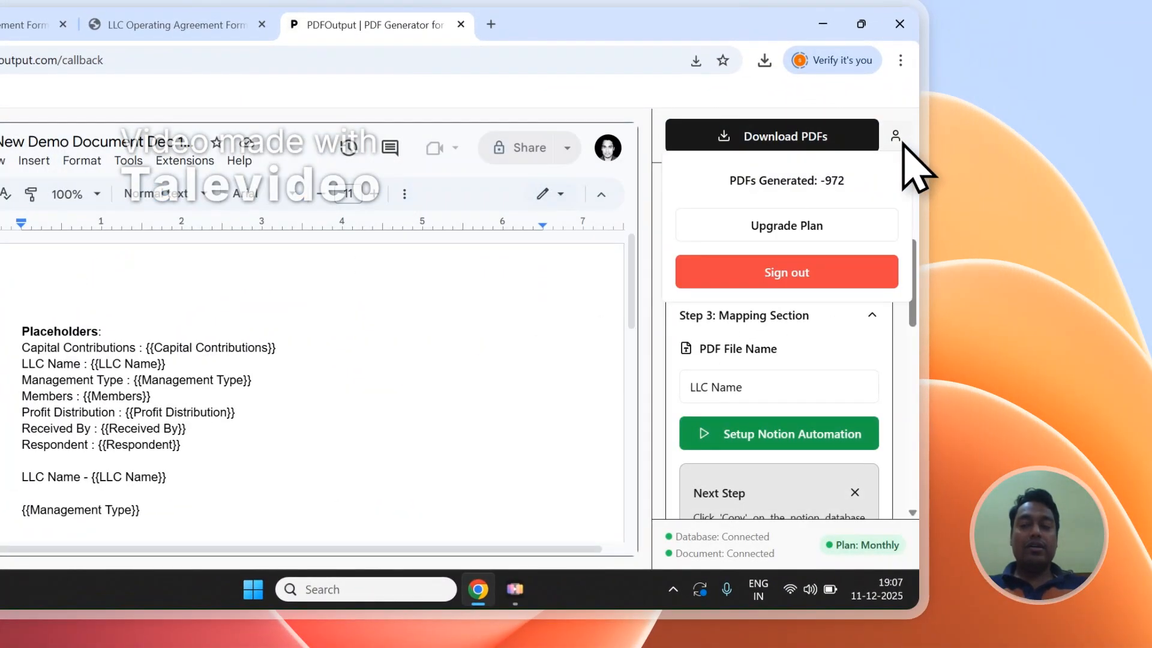
left_click(786, 276)
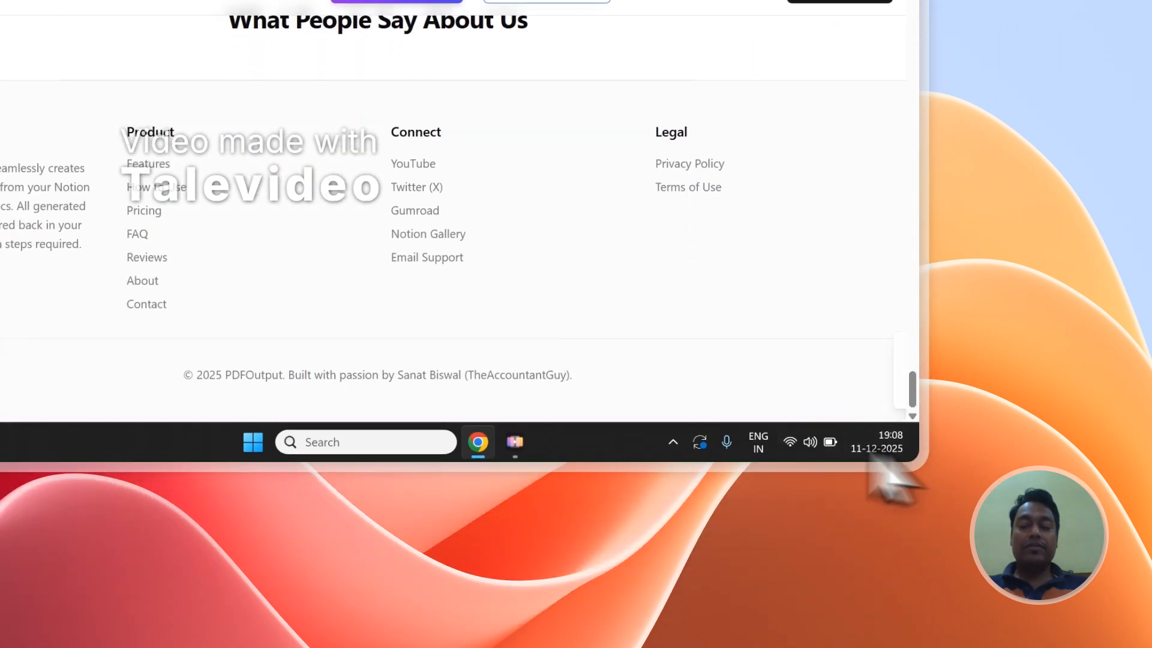
- Open the PDFOutput Contact page from the site footer and return to the Notion database responses
scroll(216, 489, "down", 7)
scroll(282, 300, "down", 5)
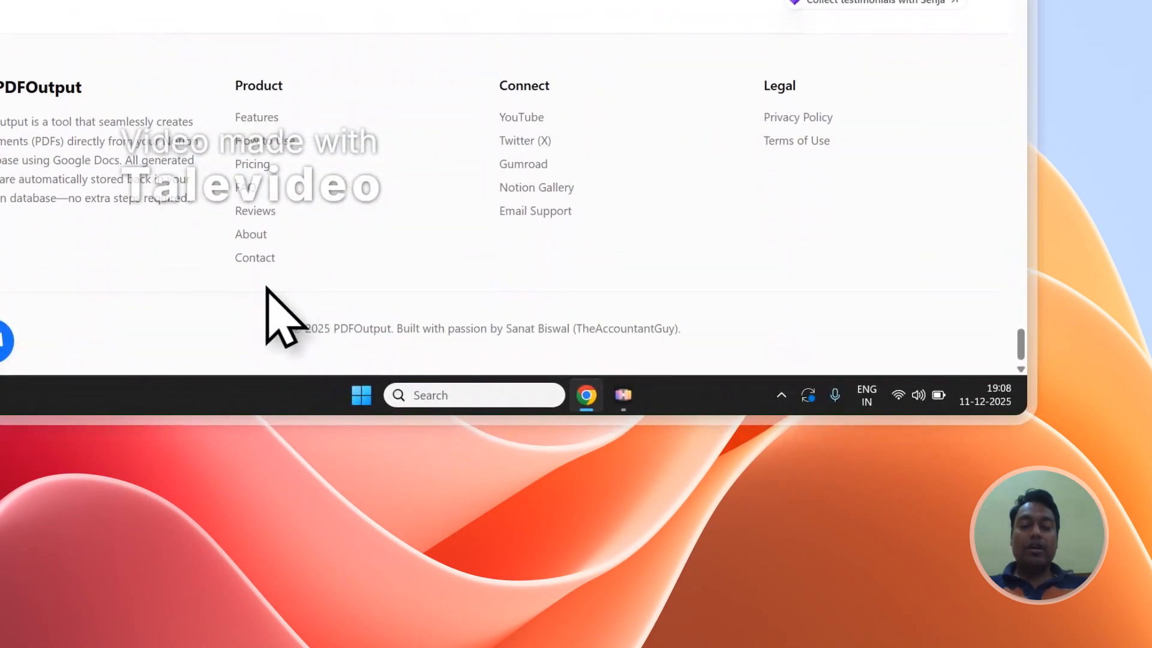
left_click(263, 258)
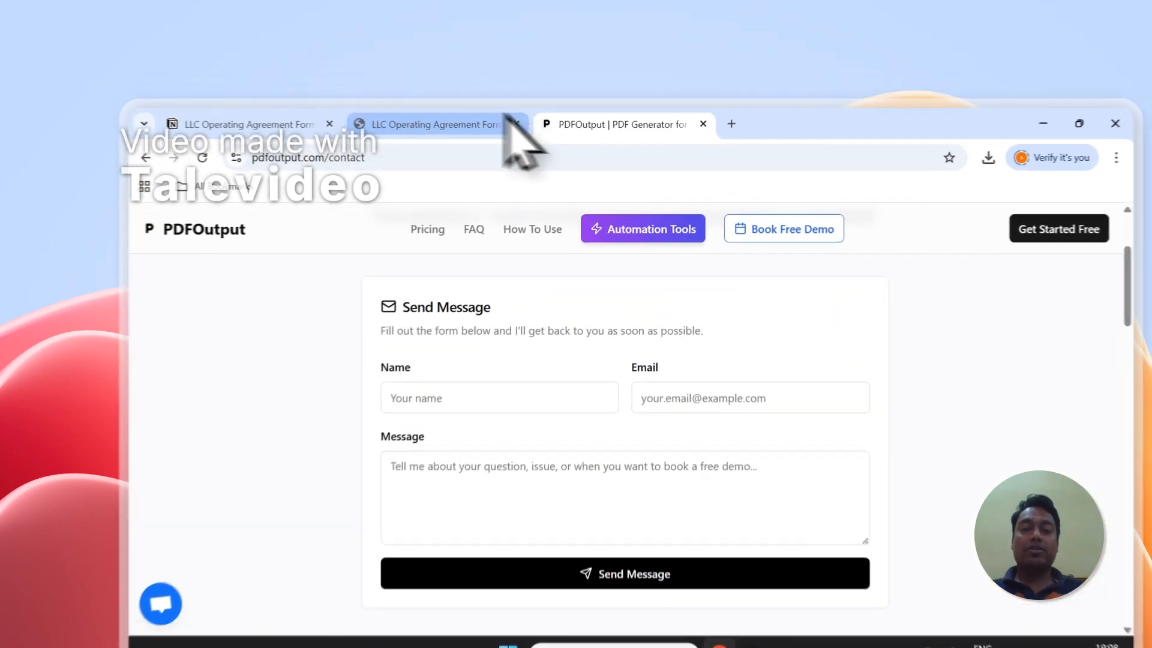
left_click(444, 88)
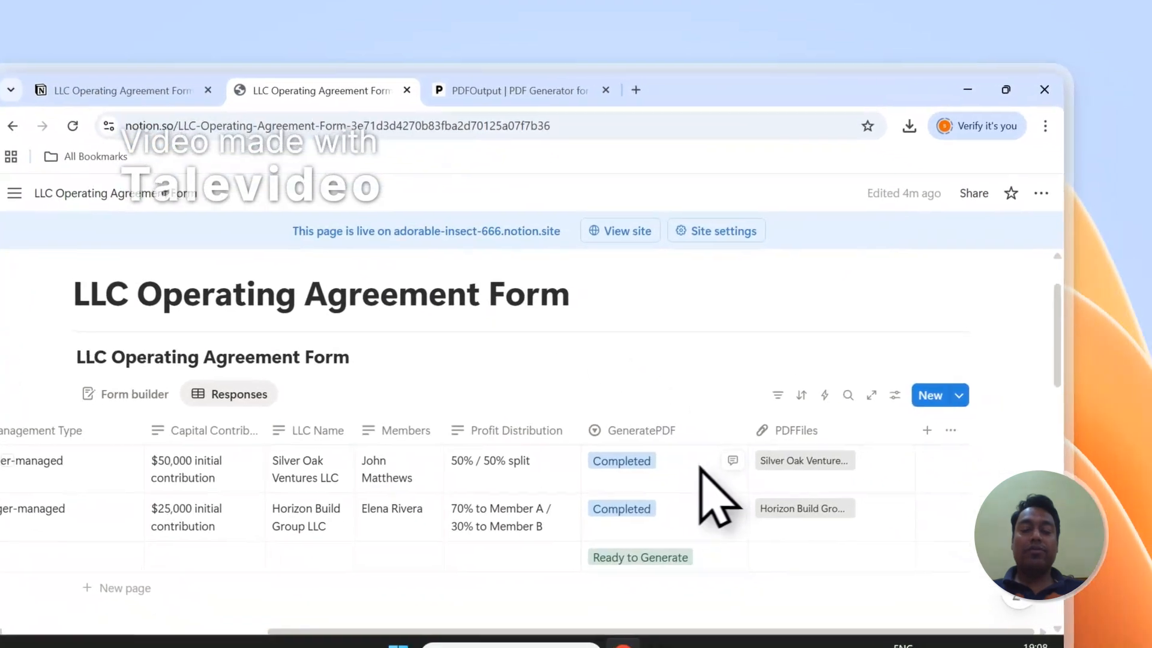
scroll(710, 389, "down", 2)
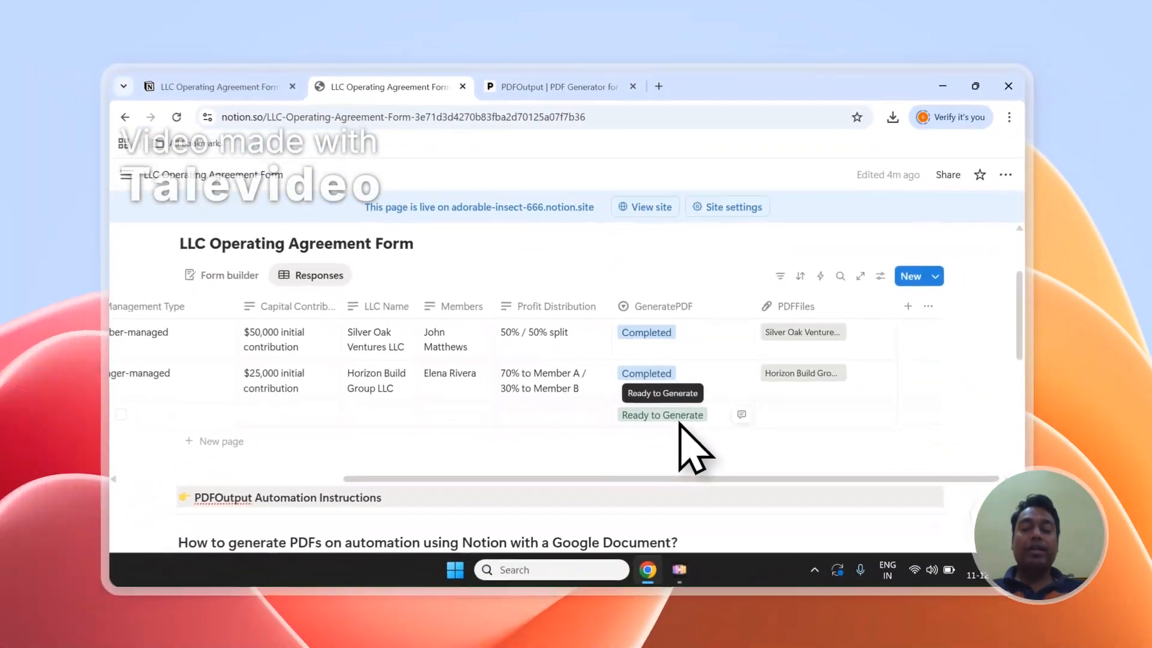